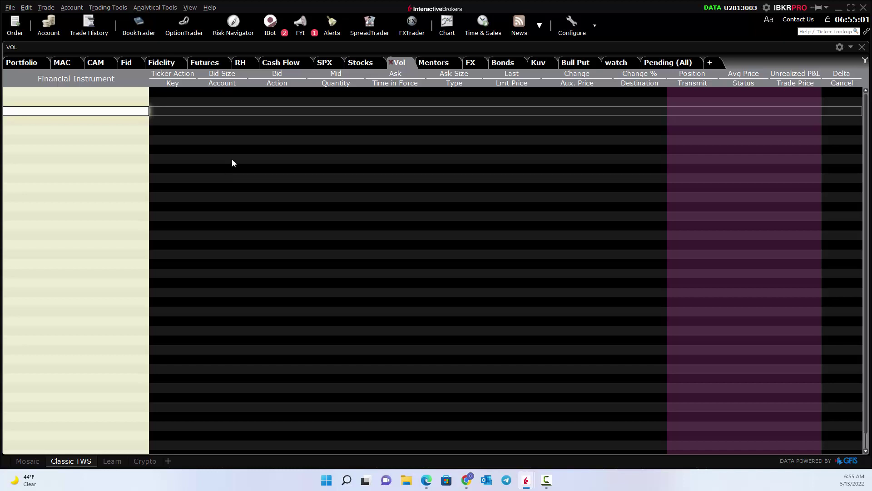
Start a new chart for the underlying DIS, using the Walt Disney NYSE Stock (SMART) listing.
click(447, 28)
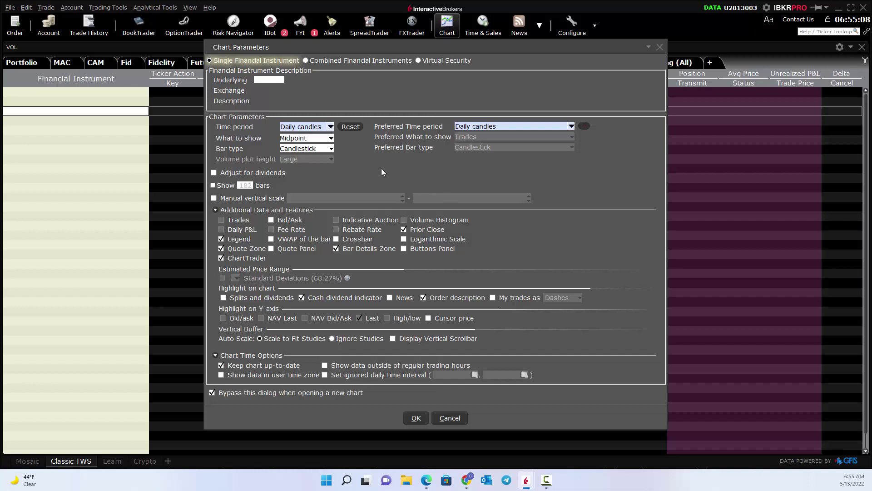
click(266, 82)
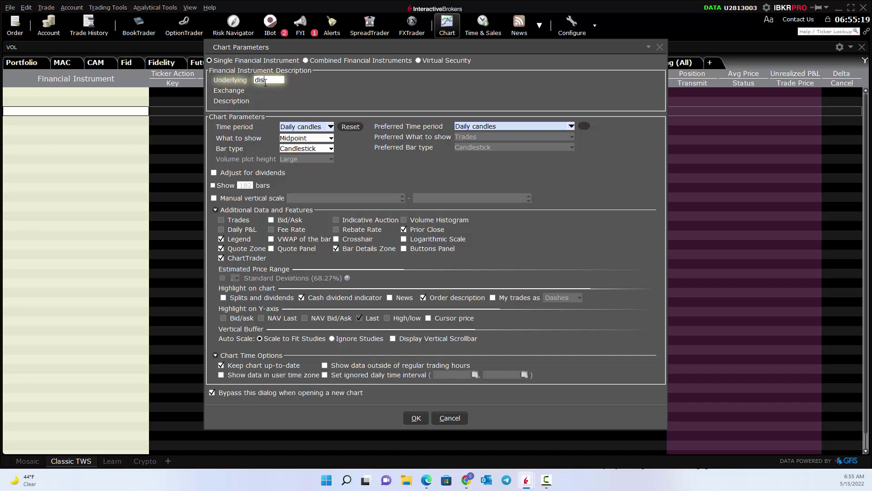
key(Return)
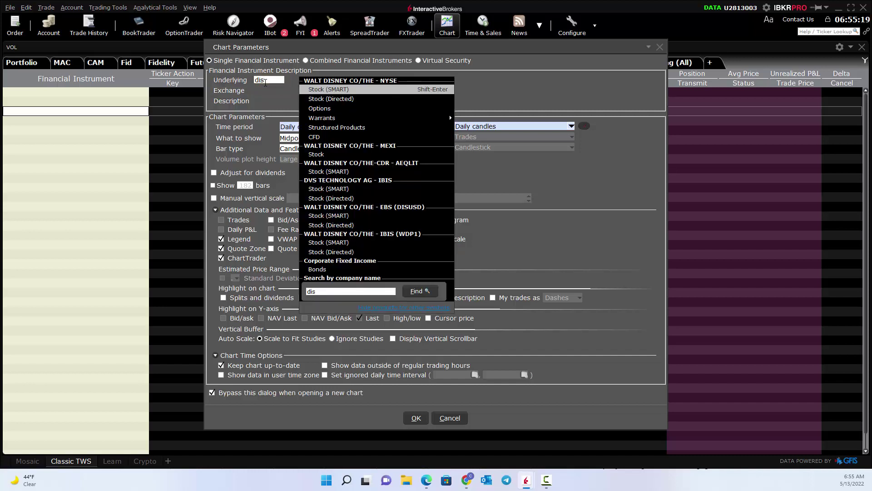
click(318, 91)
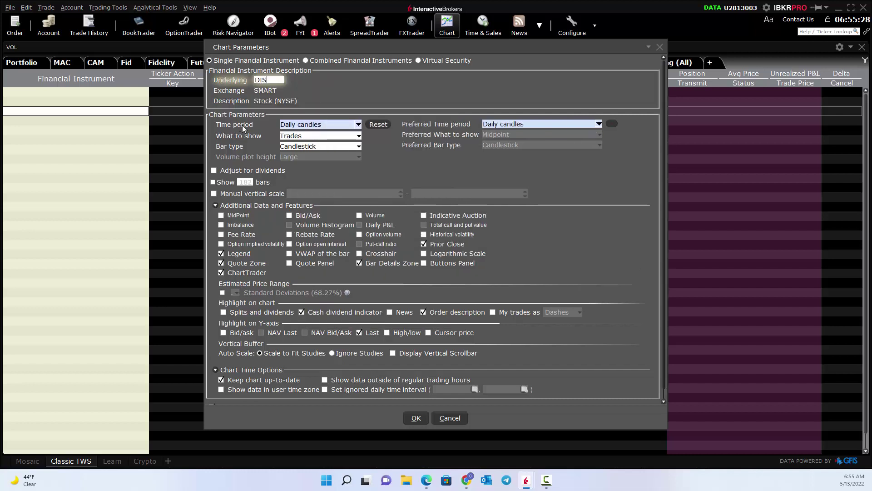
Create the chart with daily candles and the Candlestick bar type, and enlarge its window to full screen.
click(306, 124)
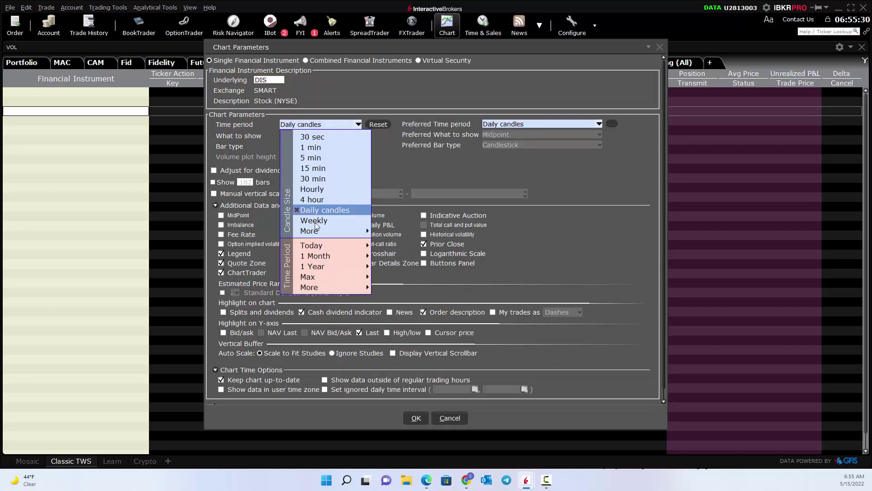
click(318, 137)
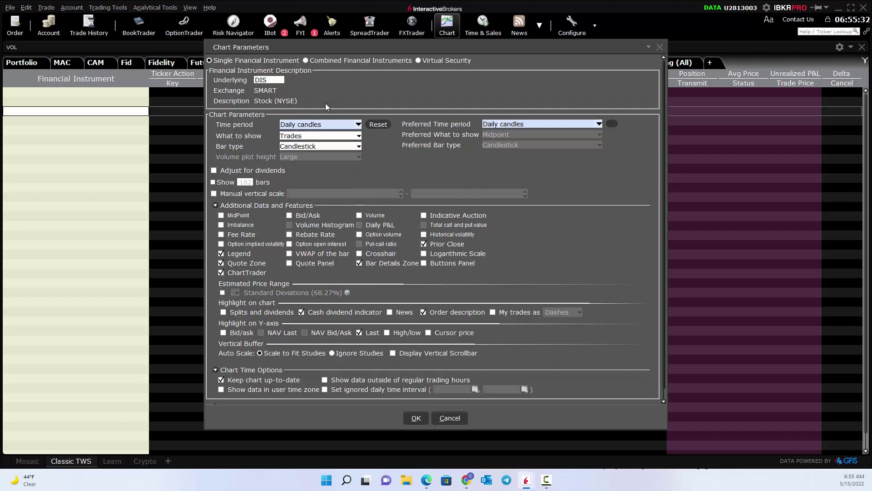
click(304, 148)
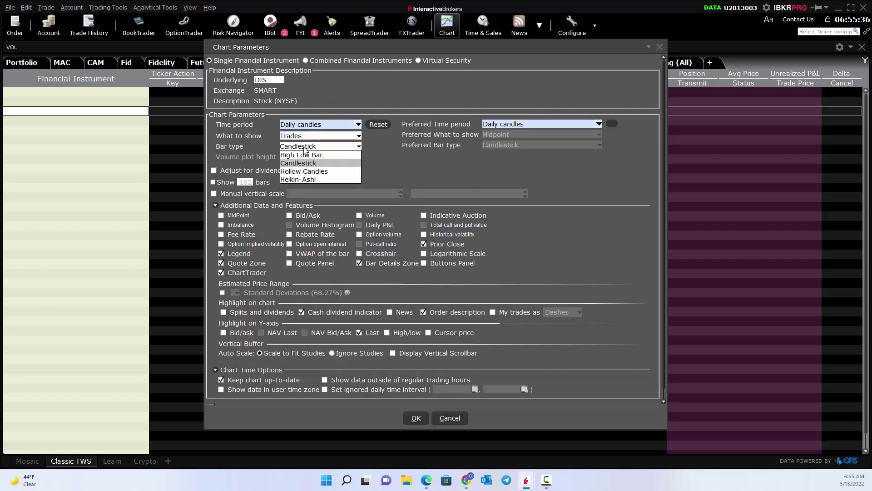
click(313, 166)
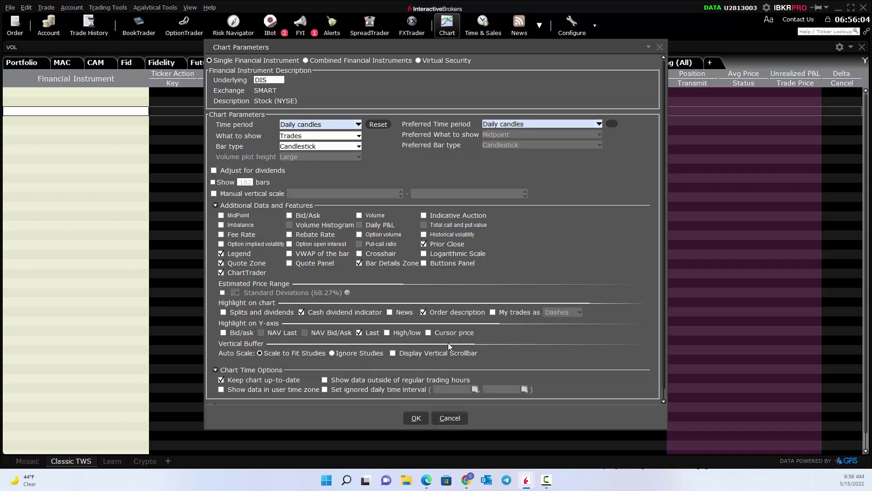
click(410, 422)
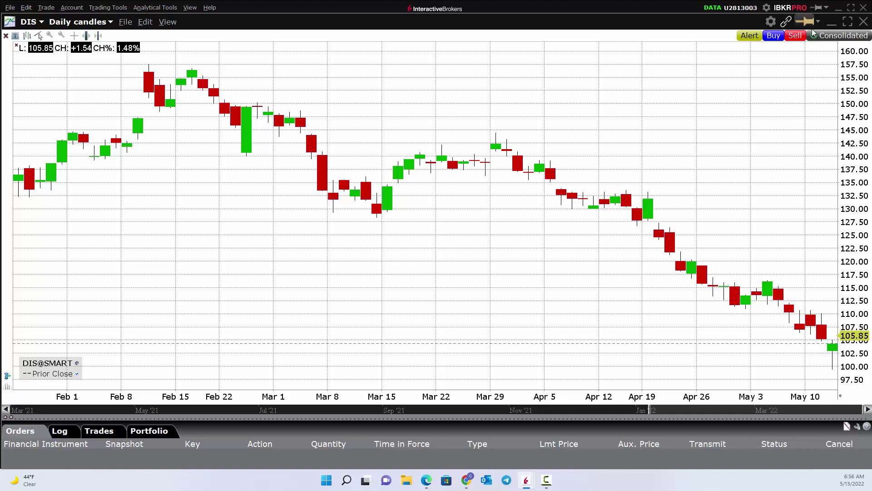
click(847, 23)
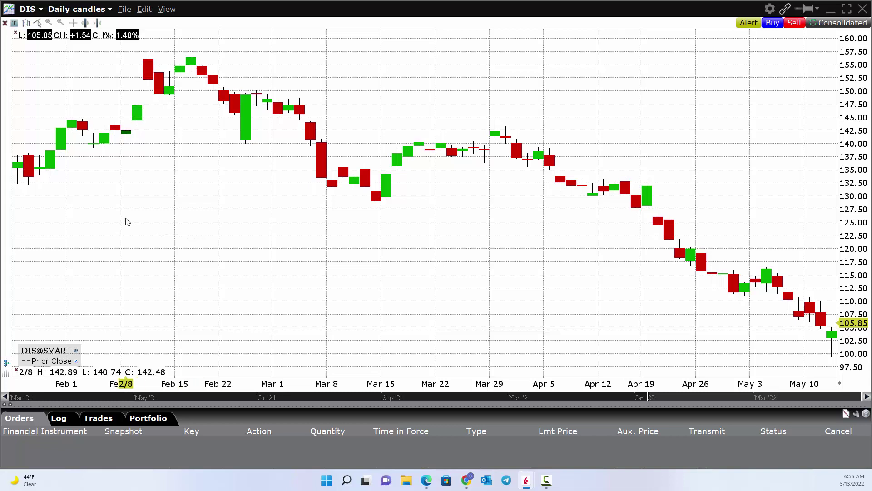
Draw three nearly horizontal practice trendlines below the February to April candles and remove them all.
mouse_move(108, 218)
mouse_down()
mouse_move(377, 222)
mouse_move(586, 207)
mouse_move(803, 206)
mouse_up()
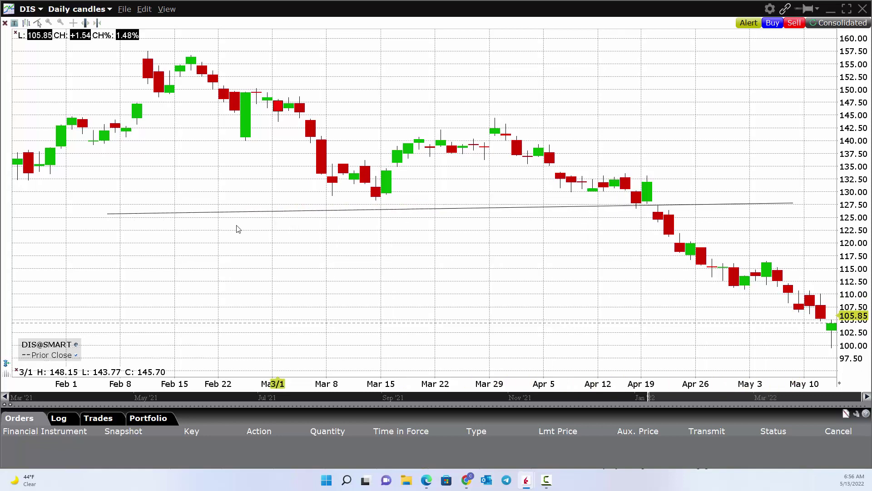
drag(105, 251, 580, 237)
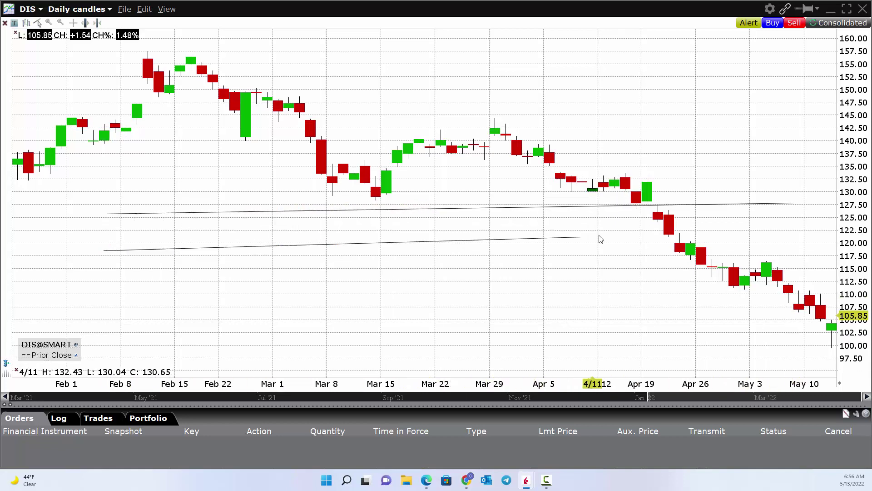
drag(215, 279, 665, 274)
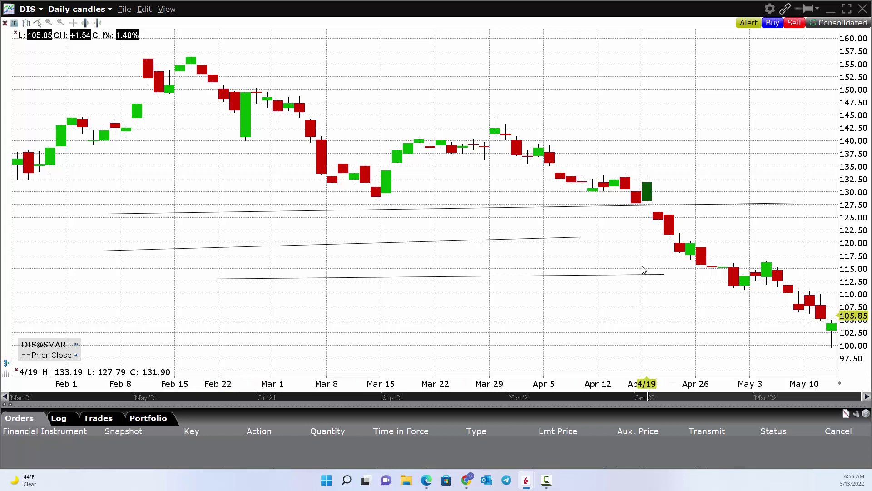
right_click(414, 192)
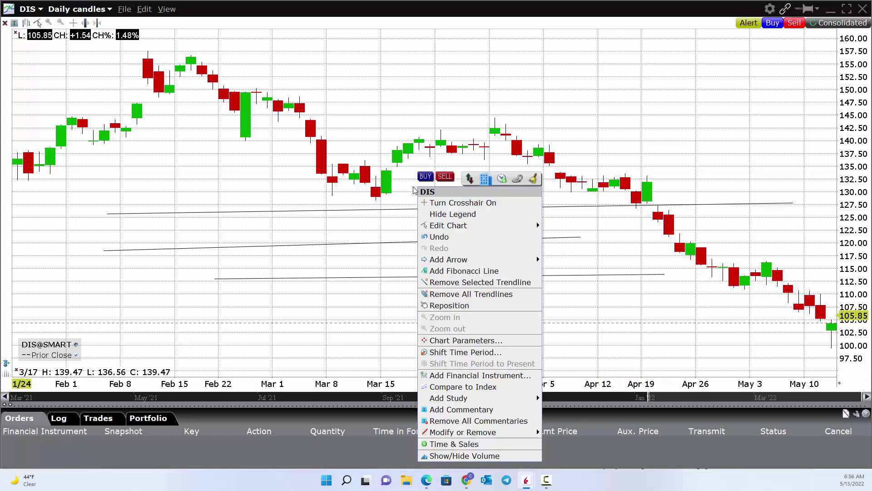
click(468, 294)
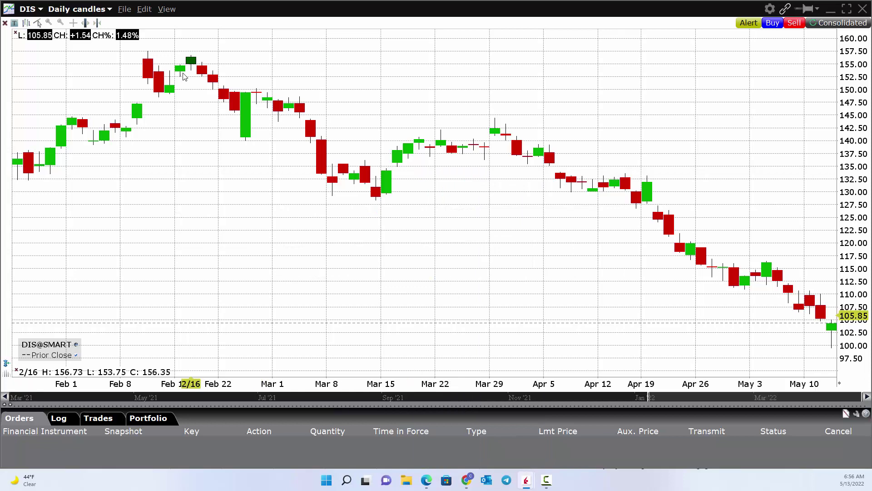
Draw a descending trendline from the February 10 high past the late-March high and create a parallel line along the lows.
drag(191, 59, 832, 196)
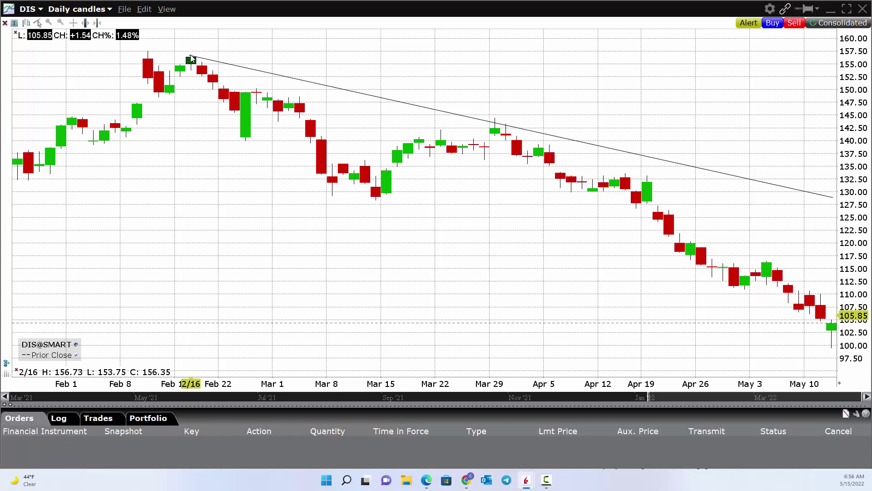
drag(191, 58, 147, 44)
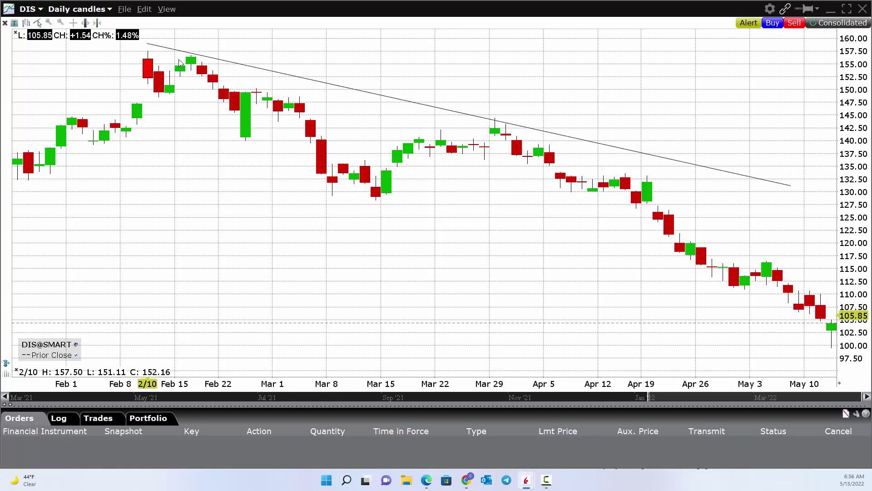
right_click(275, 74)
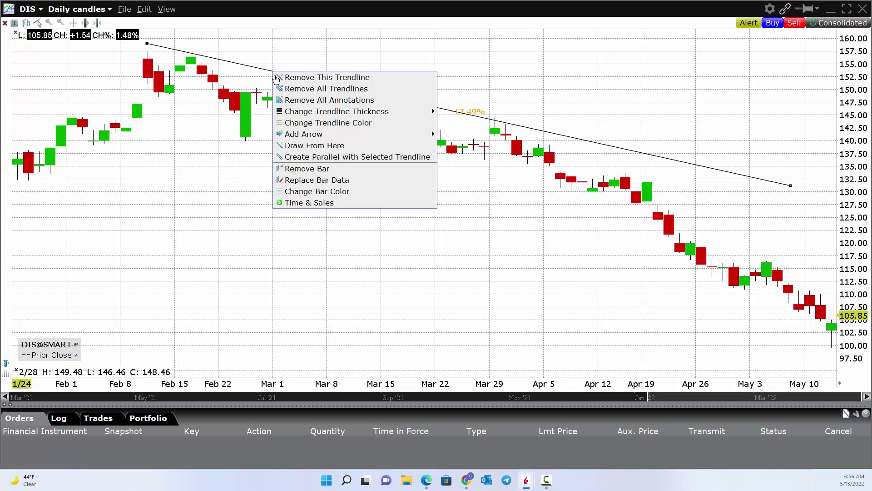
click(309, 159)
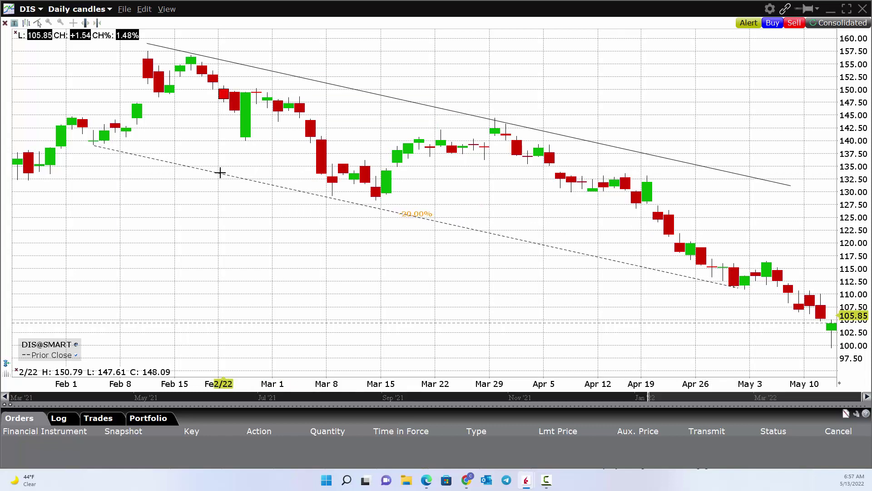
click(217, 172)
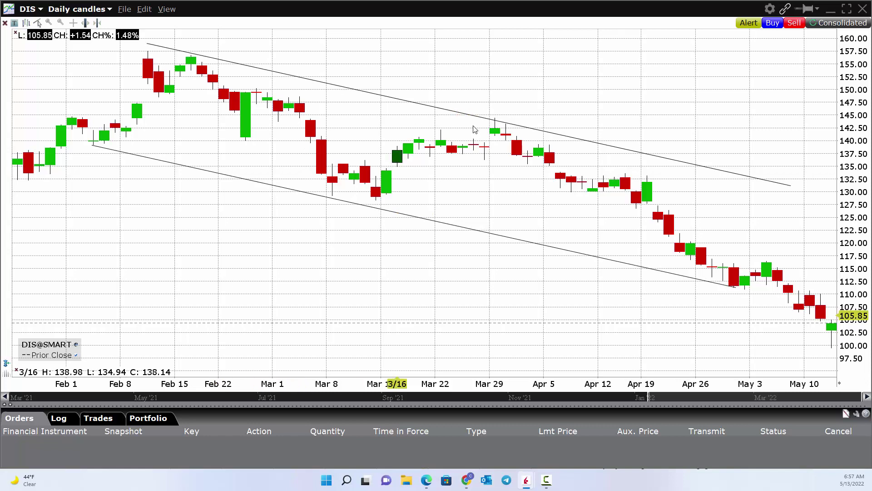
click(595, 147)
right_click(594, 146)
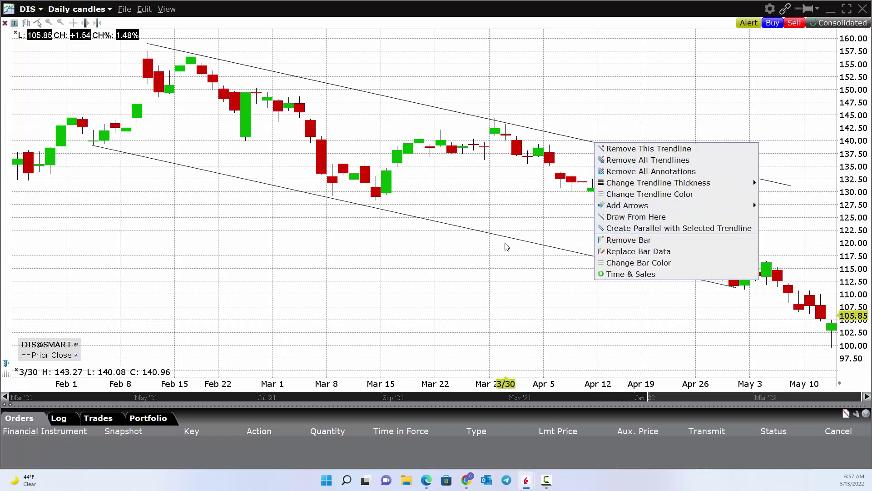
click(497, 258)
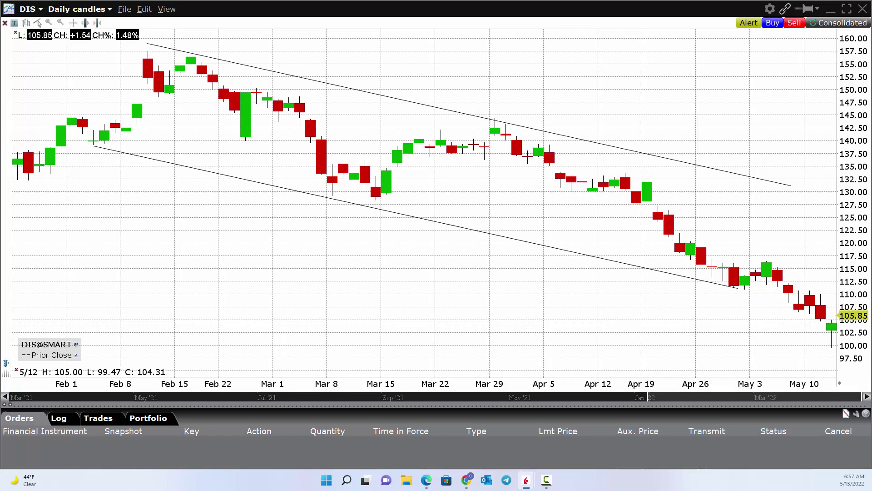
Widen the candle spacing so the chart shows only the period from late February onward.
click(86, 22)
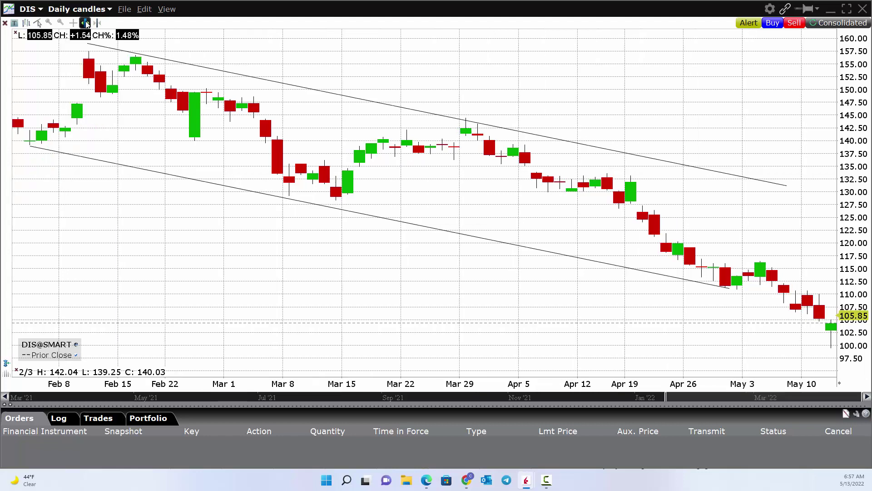
click(86, 23)
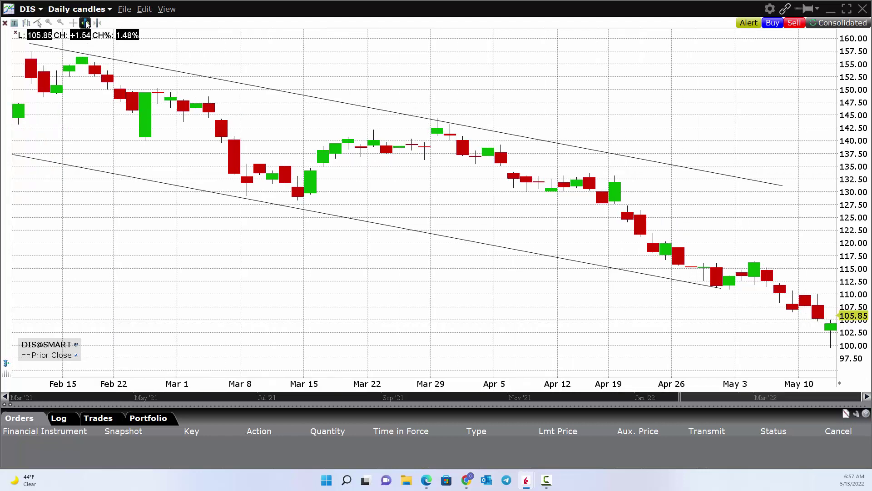
click(86, 22)
click(87, 23)
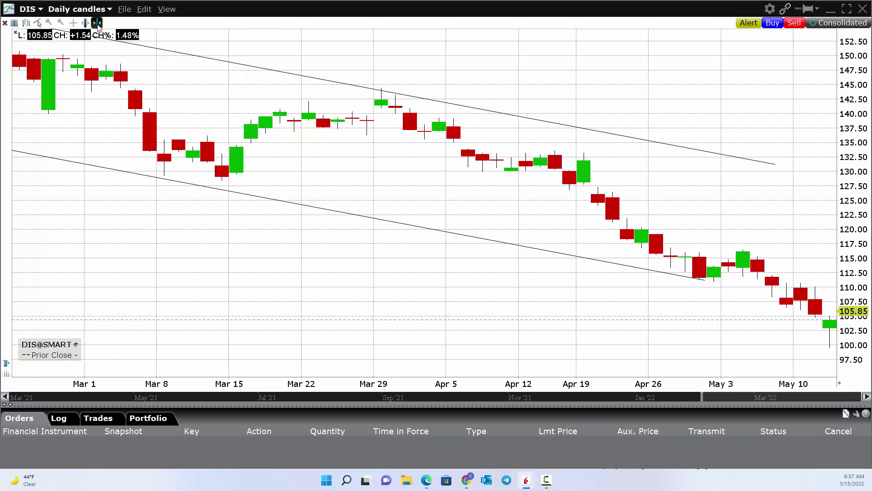
Narrow the candle spacing until the chart reaches back to early December.
click(97, 23)
click(98, 23)
click(97, 22)
click(97, 23)
click(97, 23)
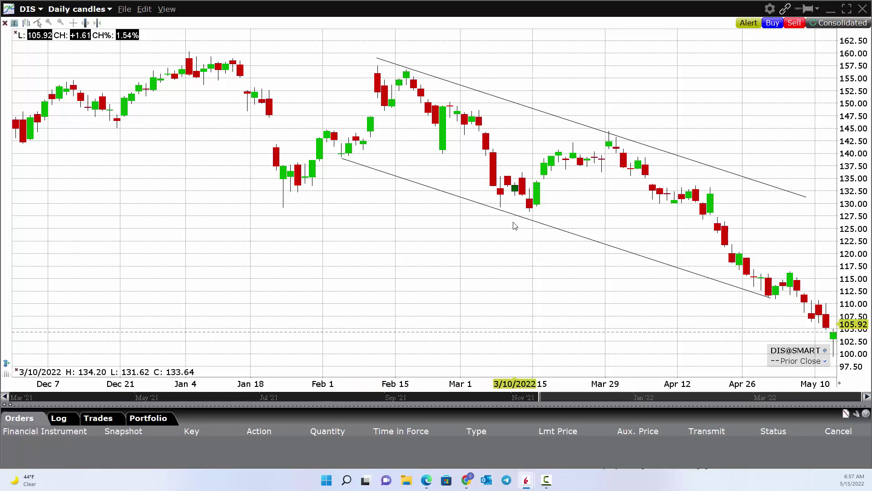
Replace the channel lines with a descending triangle: horizontal support near 129, resistance falling from the February high, and a cross at the late-April breakdown.
right_click(403, 228)
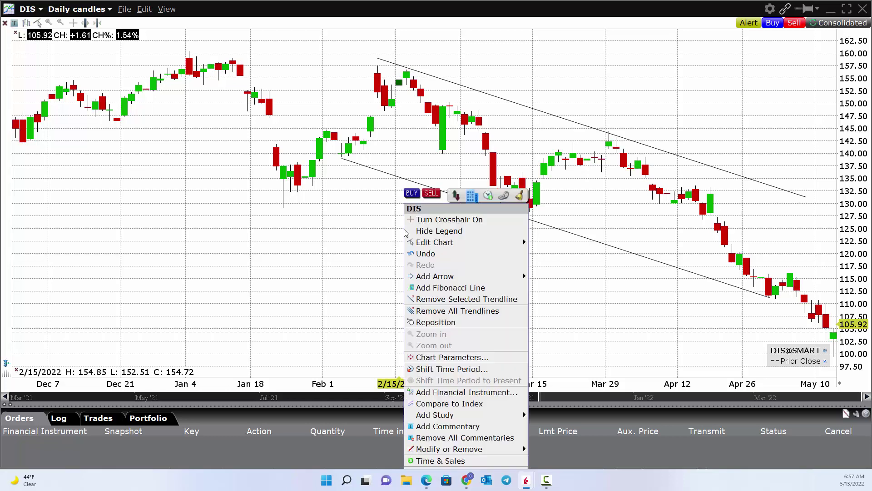
click(471, 314)
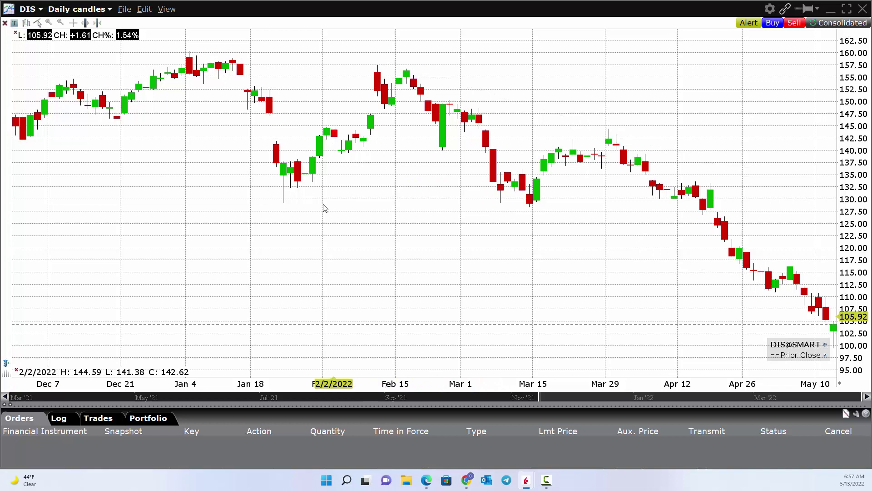
mouse_move(271, 204)
mouse_down()
mouse_move(588, 224)
mouse_move(756, 203)
mouse_up()
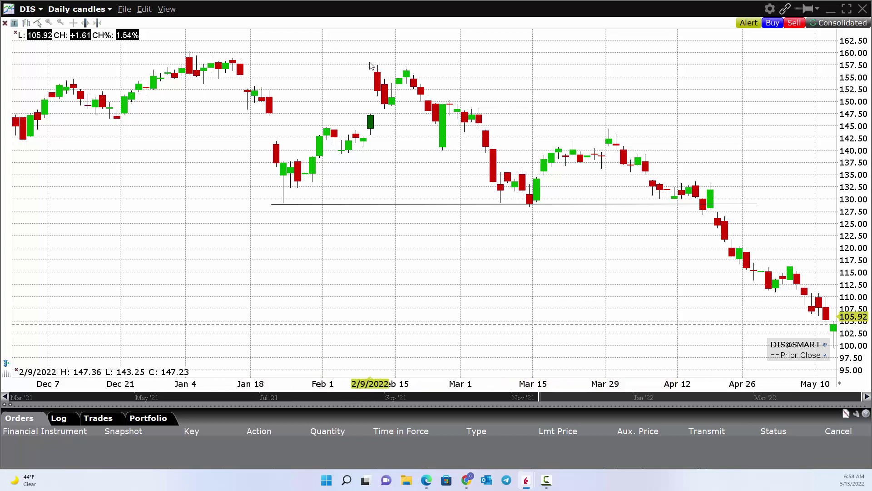
drag(372, 61, 755, 169)
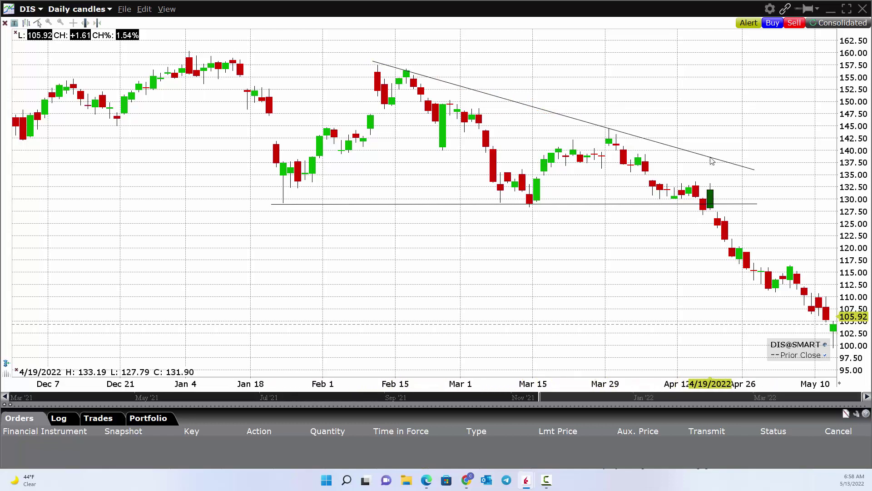
drag(730, 227, 710, 238)
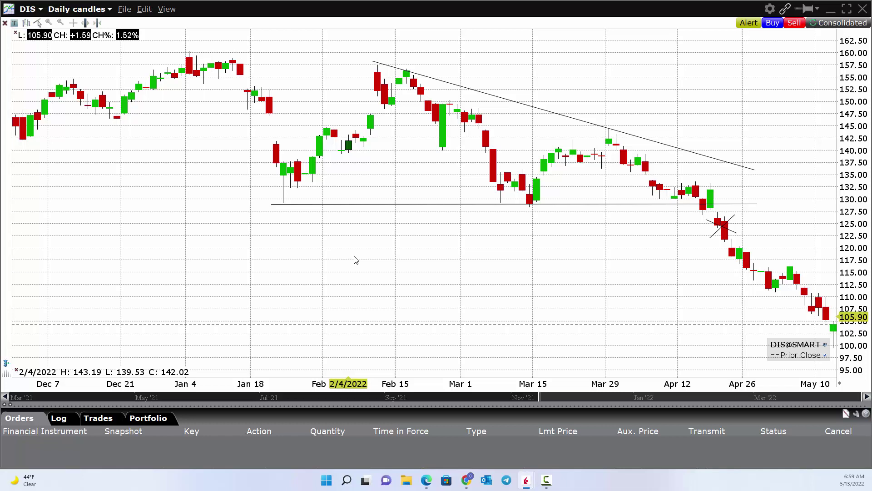
Remove all trendlines from the chart and turn the crosshair on.
right_click(331, 237)
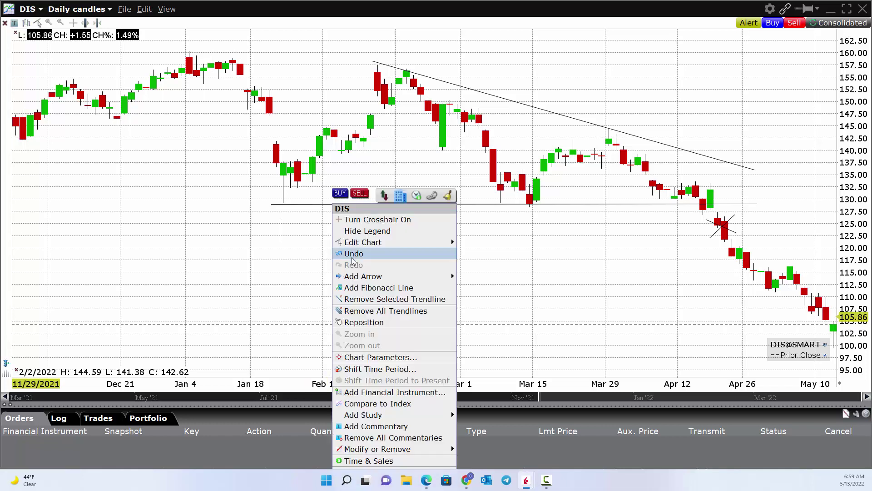
click(381, 312)
right_click(379, 255)
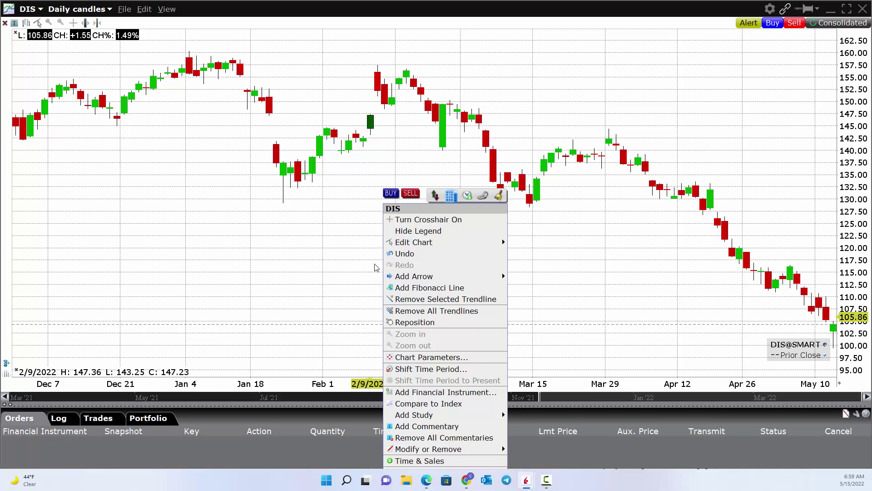
mouse_move(399, 240)
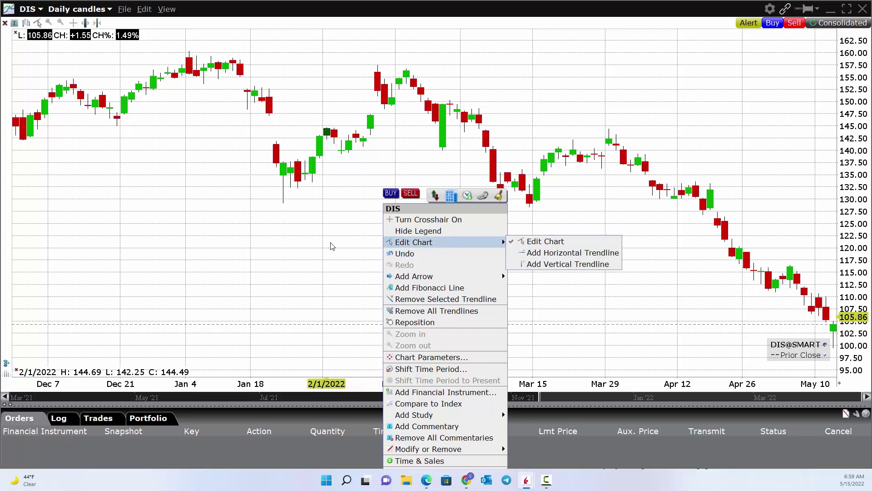
click(413, 221)
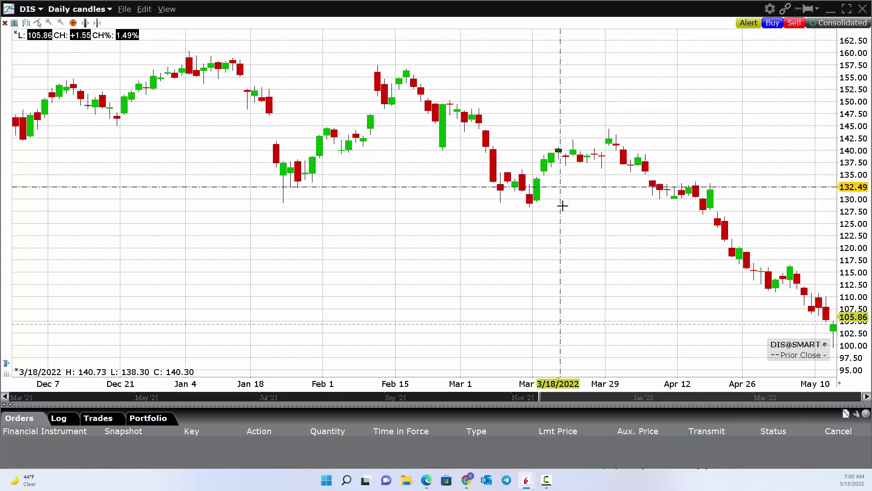
Turn the crosshair off on the DIS chart.
right_click(487, 244)
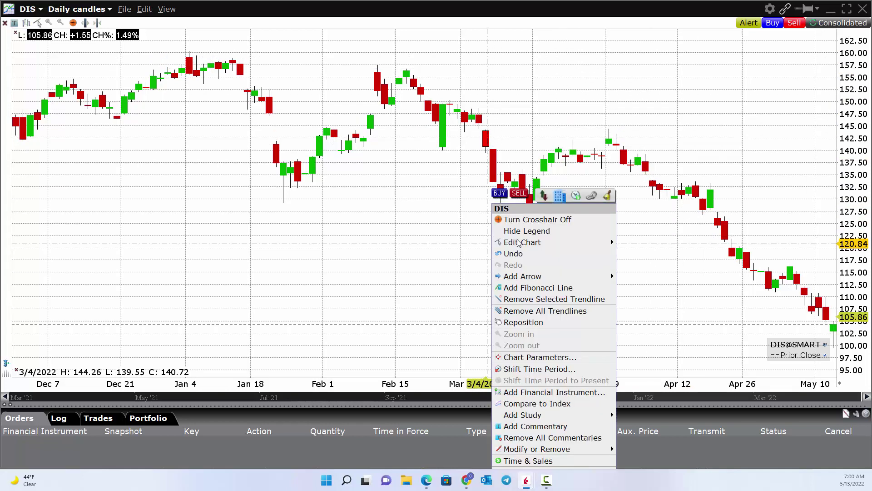
click(539, 222)
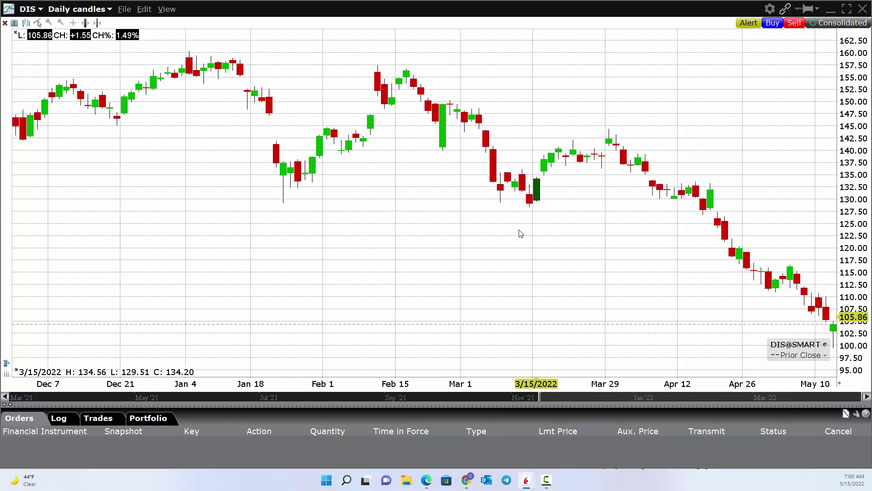
Hide the chart legend and show it again.
right_click(489, 240)
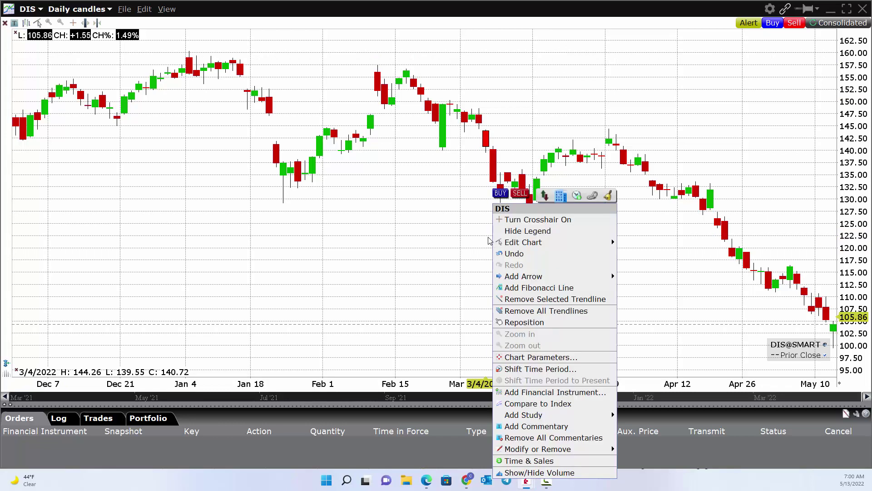
click(519, 236)
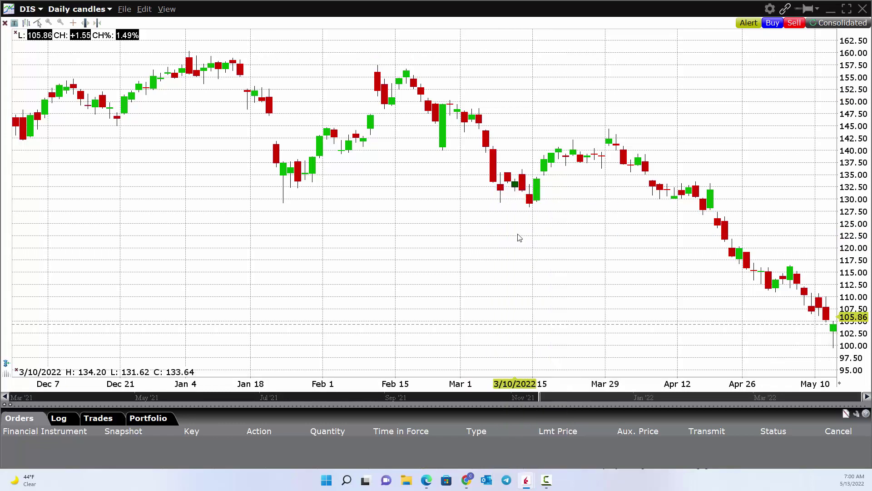
right_click(514, 191)
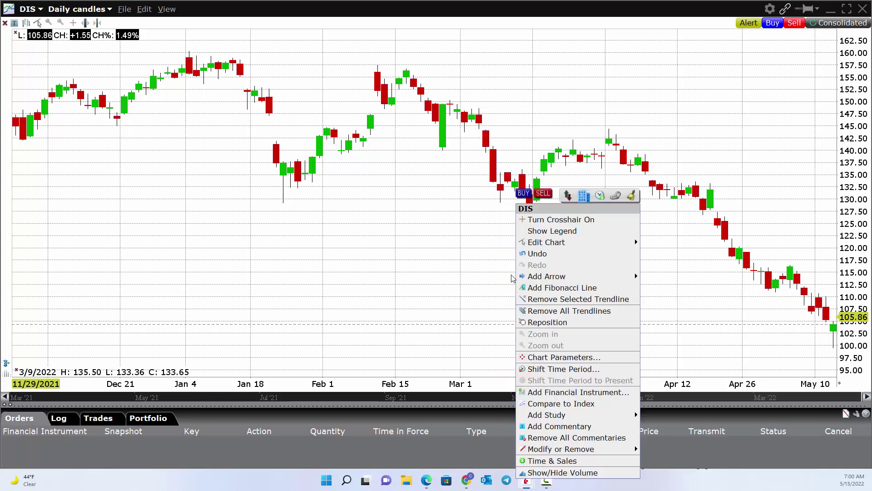
click(538, 239)
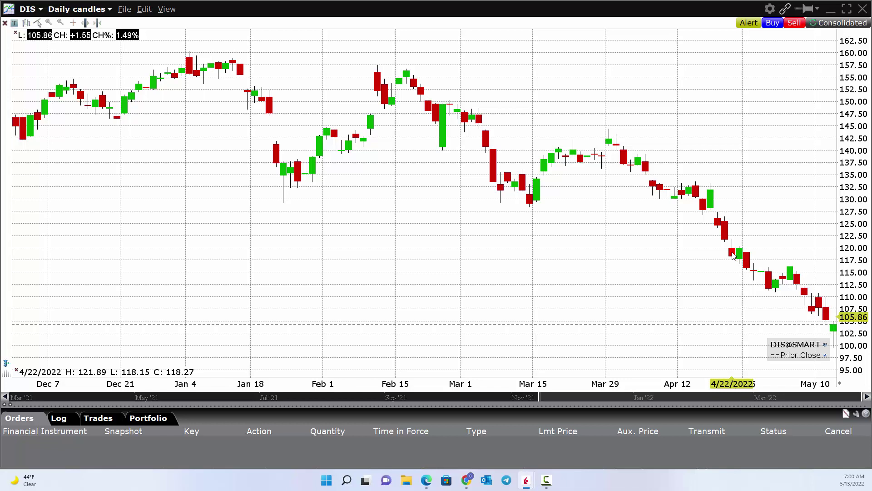
Add a horizontal trendline at about 129.04, along the January and March lows.
right_click(575, 261)
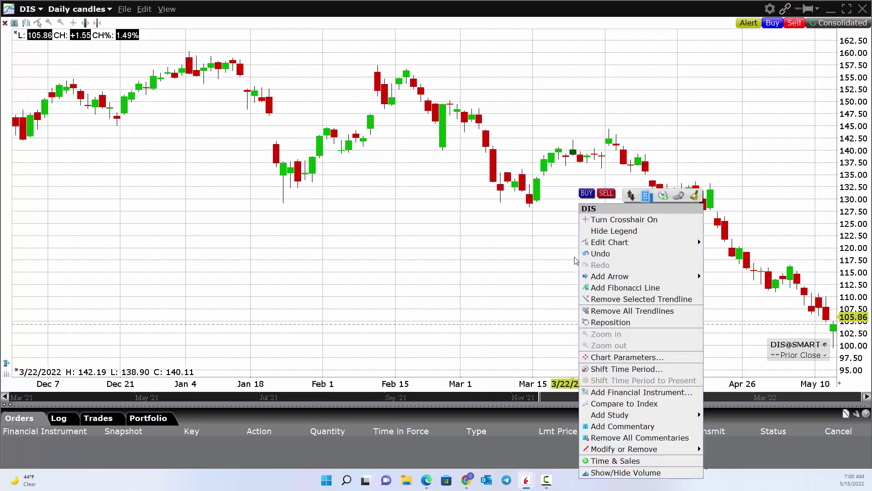
mouse_move(614, 244)
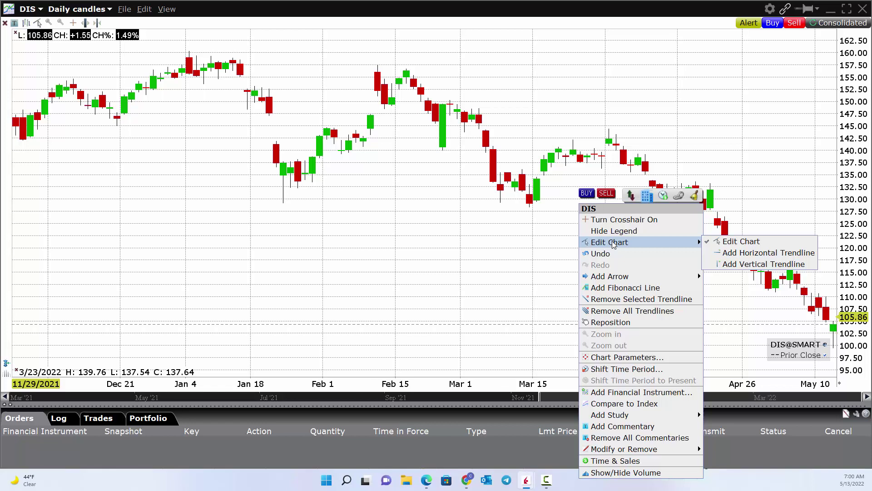
click(734, 253)
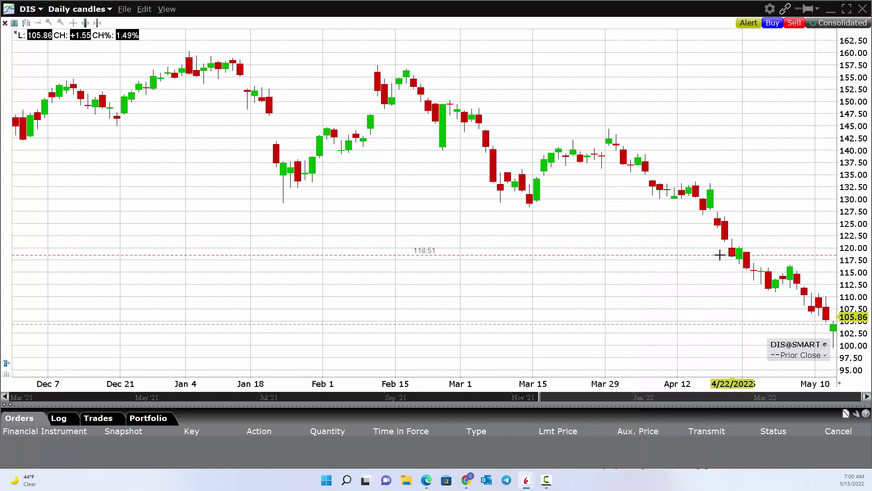
click(577, 205)
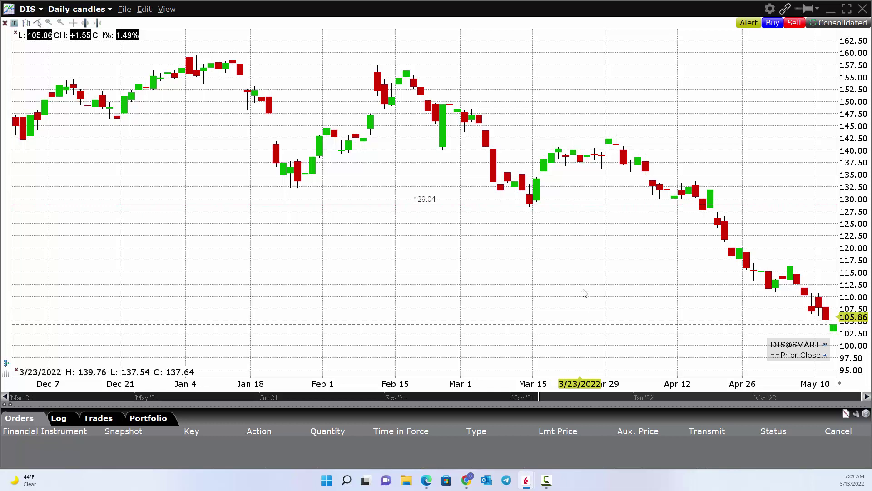
Try to add a vertical trendline to the chart.
right_click(589, 250)
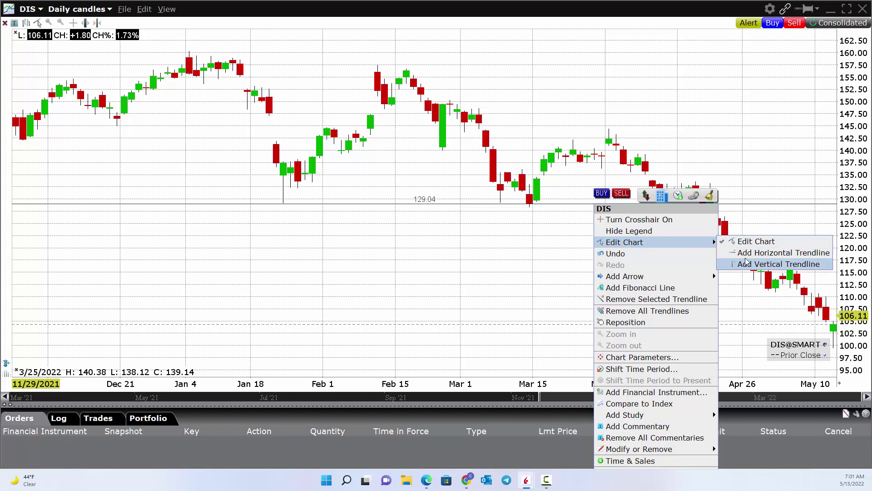
click(746, 263)
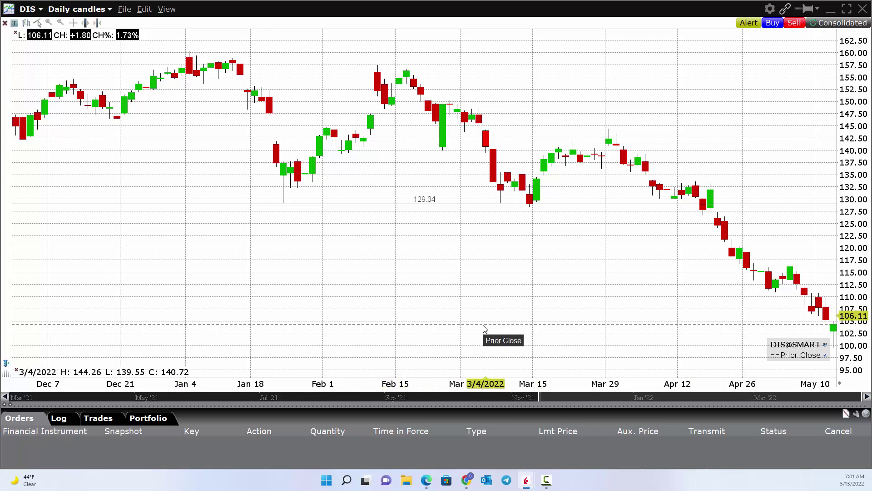
Add a second horizontal trendline at about 159.23, along the January highs.
right_click(482, 267)
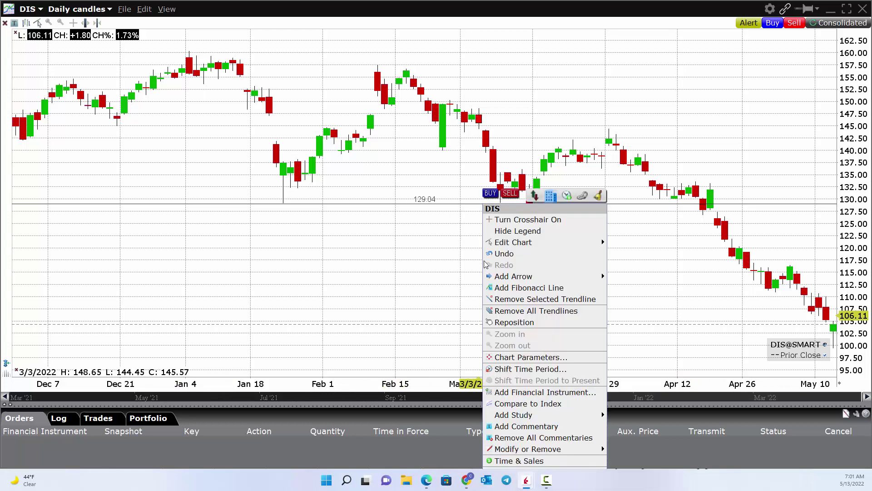
mouse_move(534, 243)
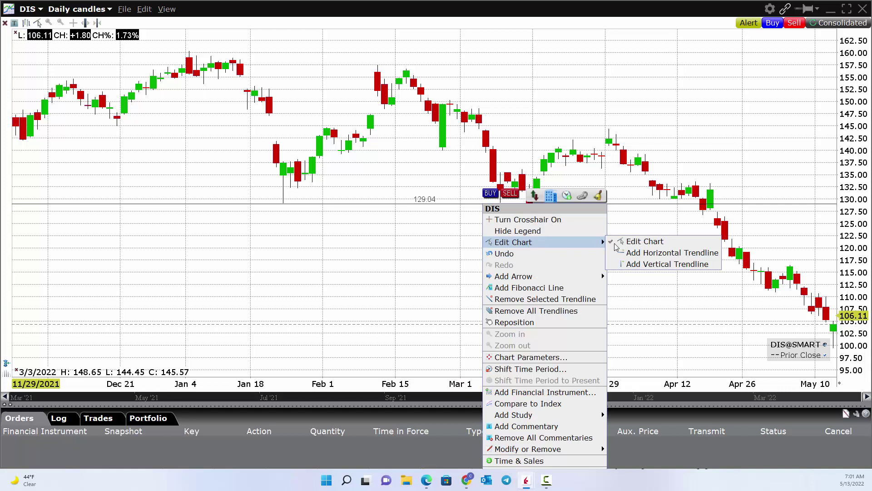
click(640, 253)
click(323, 56)
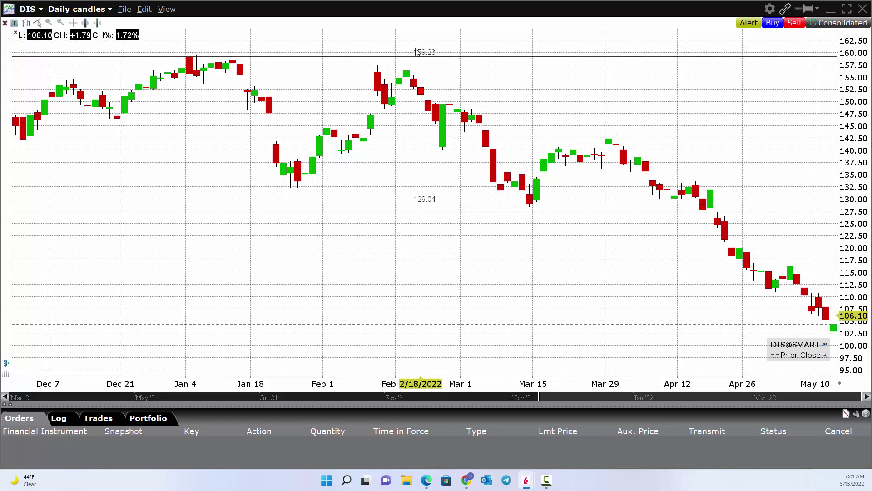
Add a Fibonacci retracement from the mid-March low (about 128.20) to the February high (about 157.55), and mark the late-March peak with a cross.
right_click(506, 261)
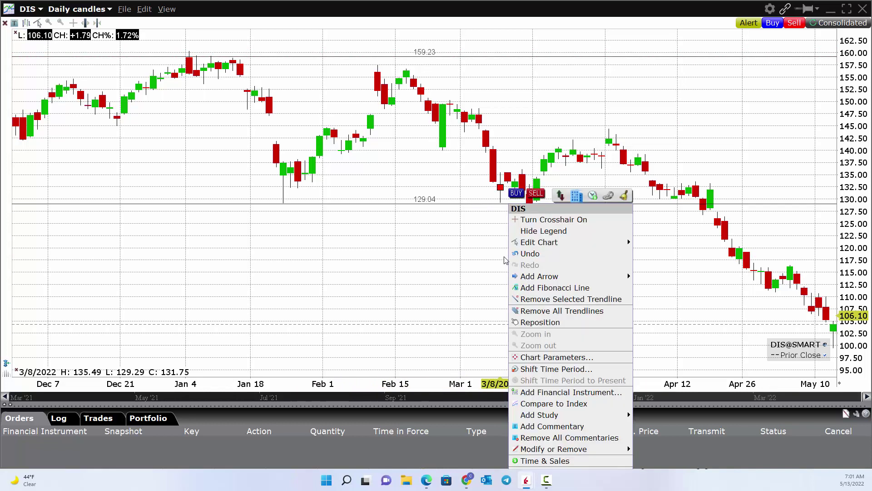
mouse_move(545, 276)
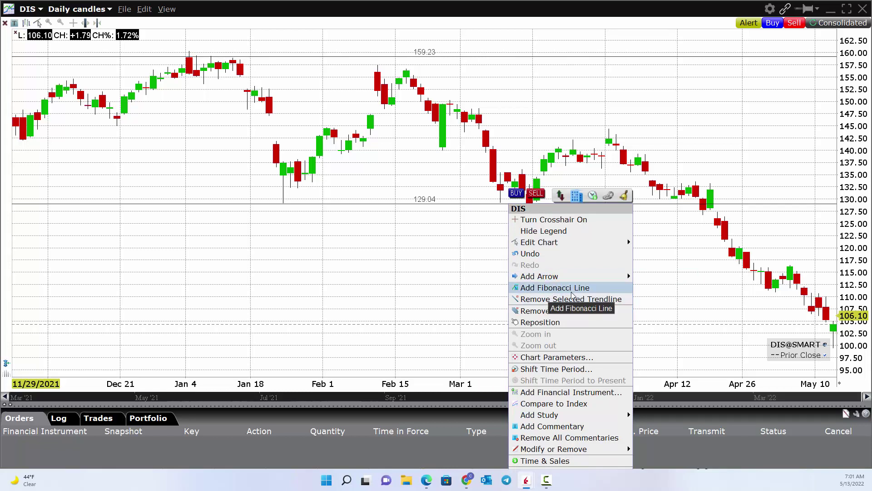
click(568, 290)
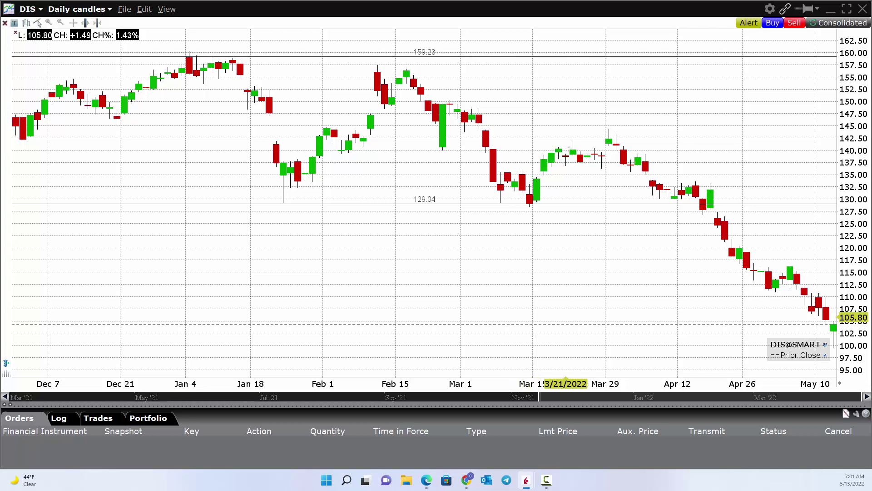
drag(529, 205, 378, 62)
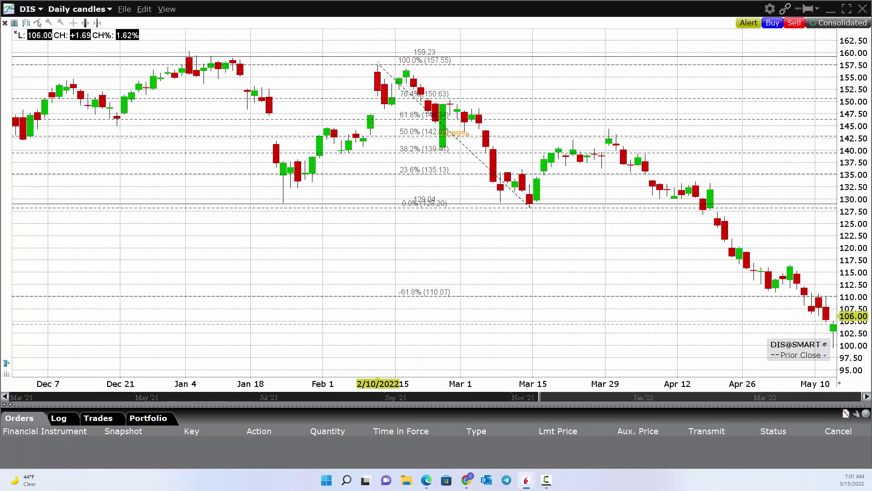
click(378, 63)
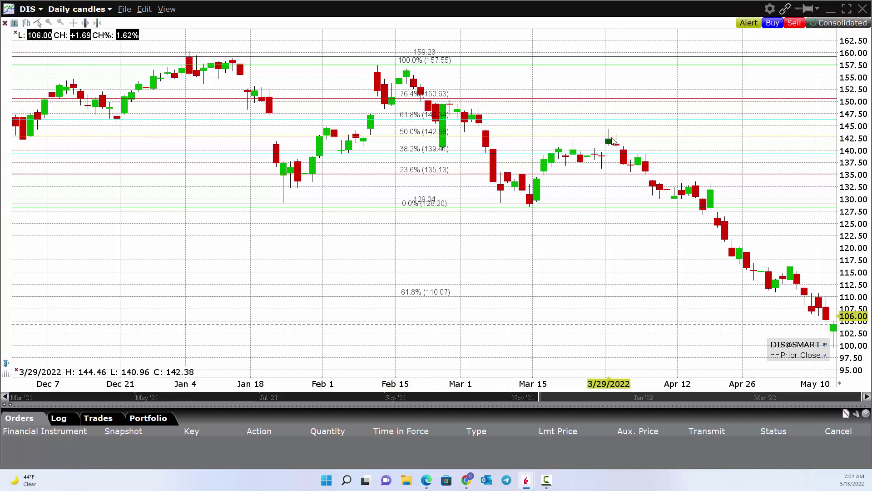
drag(601, 129, 622, 147)
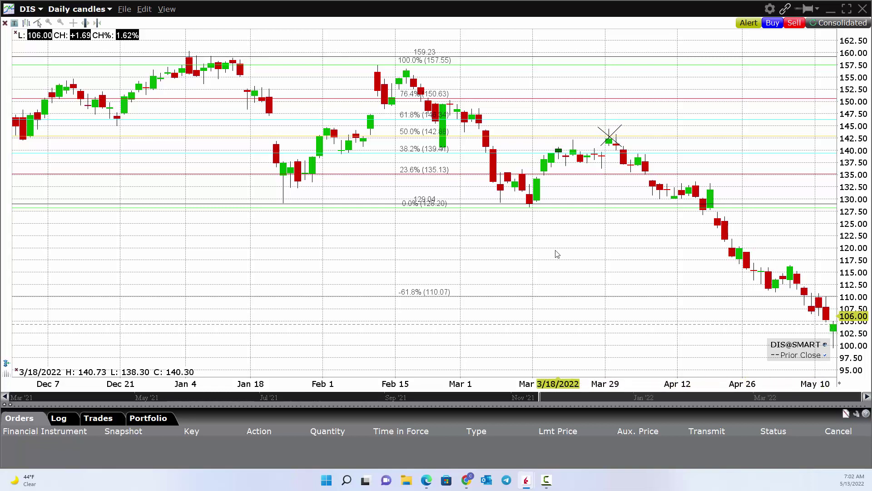
Remove all trendlines from the DIS chart and switch the chart to OXY.
right_click(497, 226)
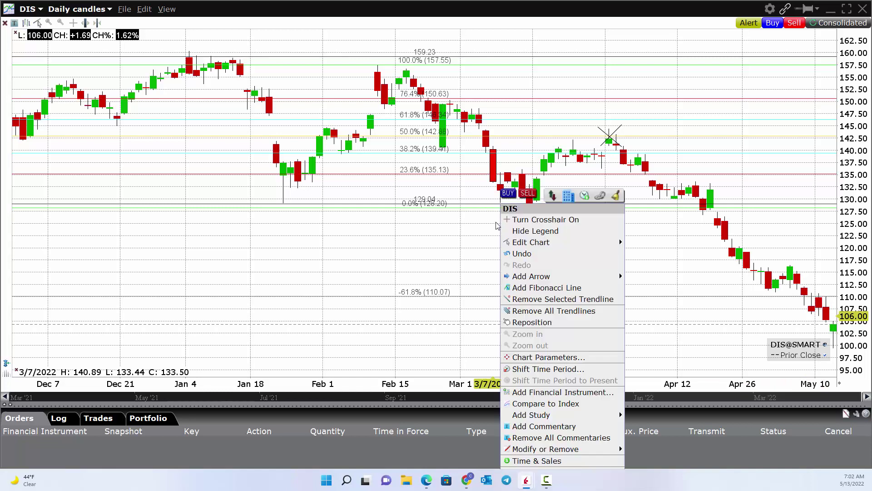
click(563, 312)
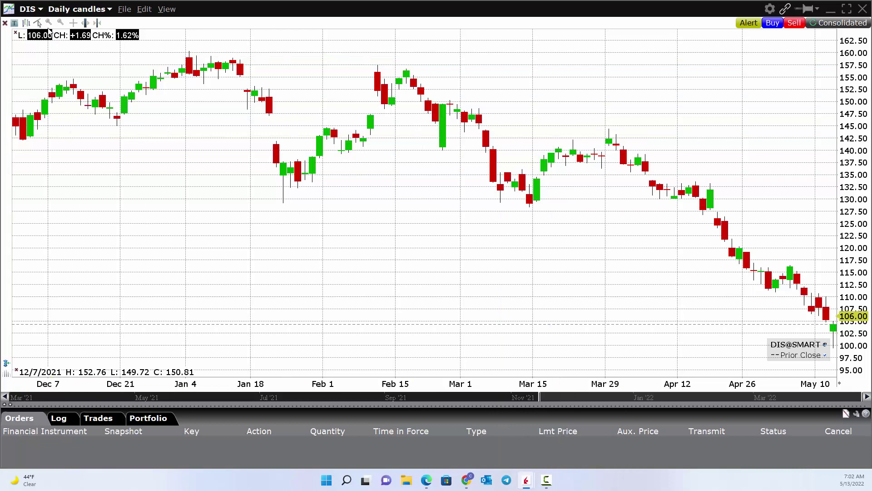
click(32, 11)
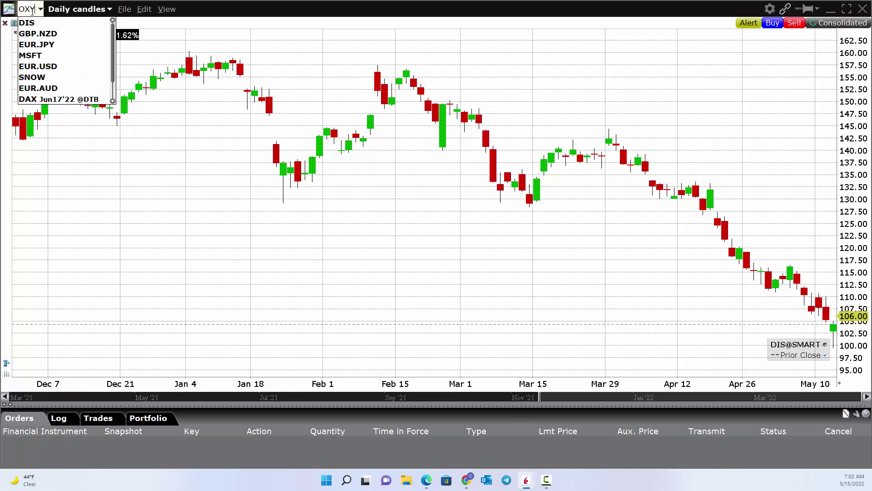
key(Return)
click(37, 30)
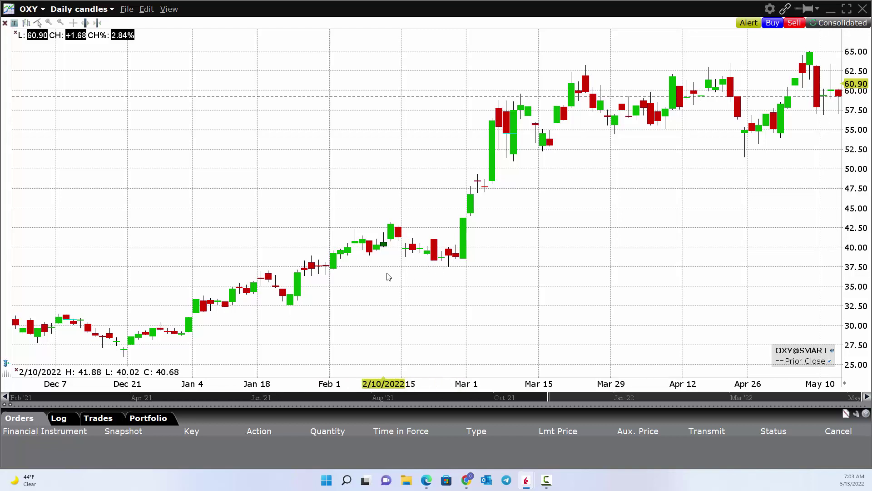
Add a Fibonacci retracement on OXY from the mid-February high (about 42.41) to the late-January low (about 30.96).
right_click(291, 318)
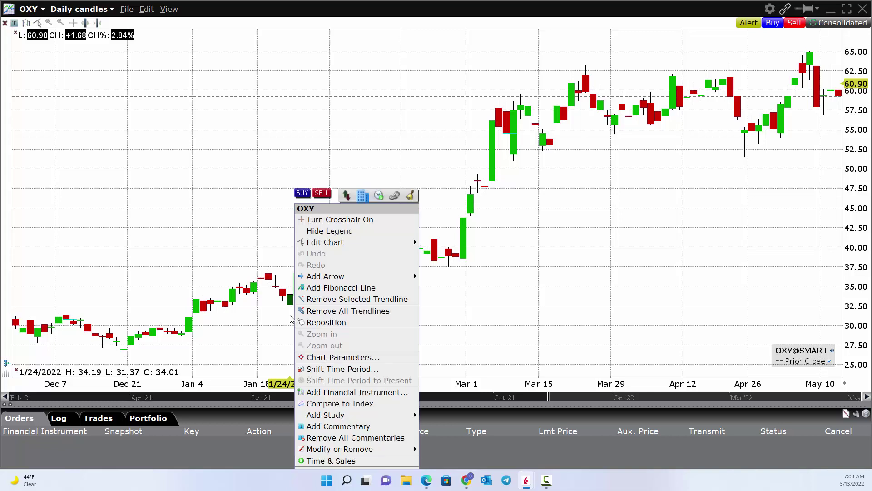
click(318, 288)
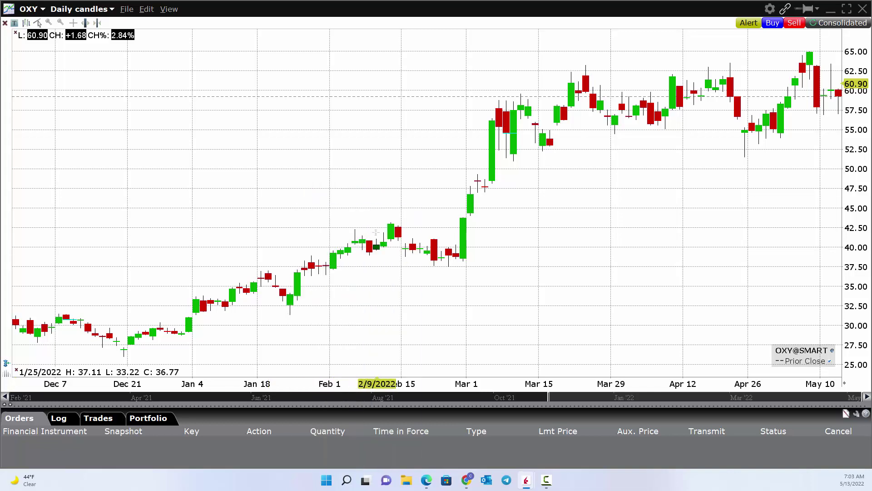
mouse_move(387, 221)
mouse_down()
mouse_move(393, 241)
mouse_move(364, 257)
mouse_move(321, 254)
mouse_move(291, 313)
mouse_up()
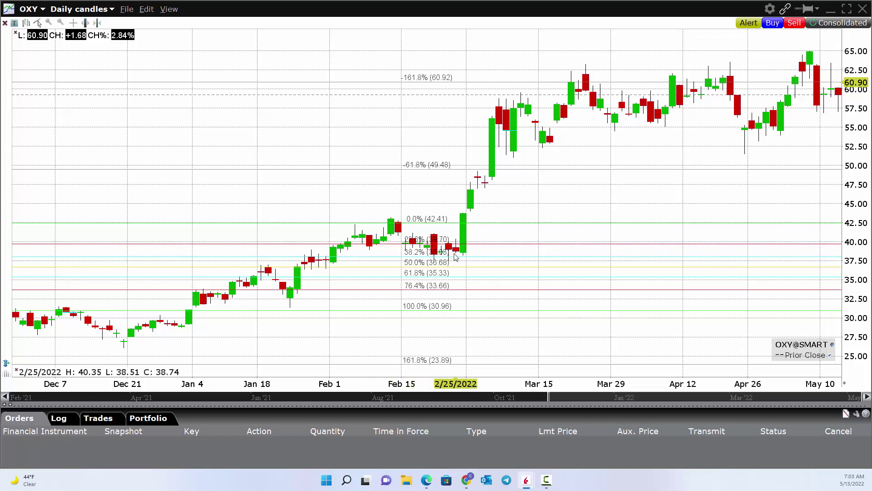
Replace the Fibonacci retracement with one from the late-March high (about 63.21) to the late-February low (about 37.40).
right_click(541, 209)
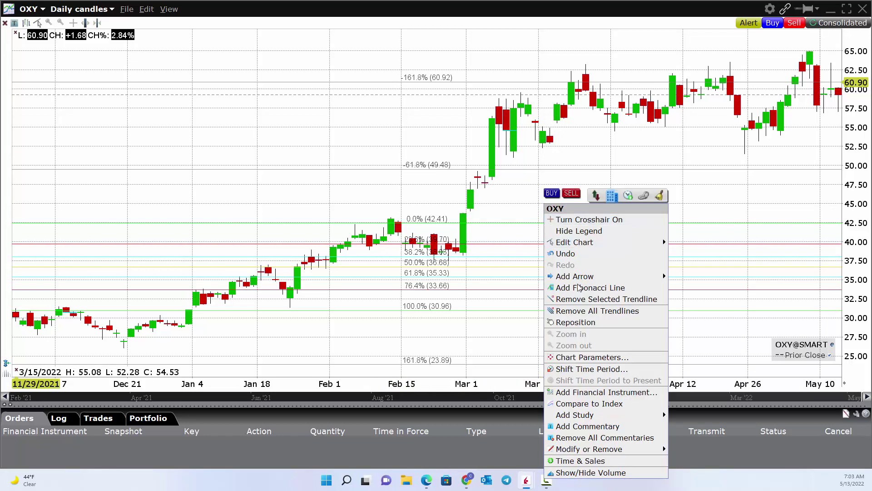
click(580, 310)
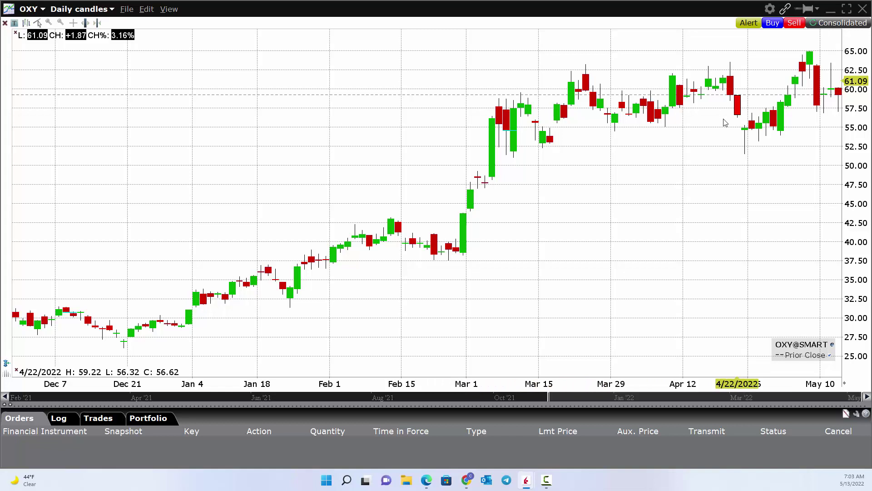
right_click(472, 86)
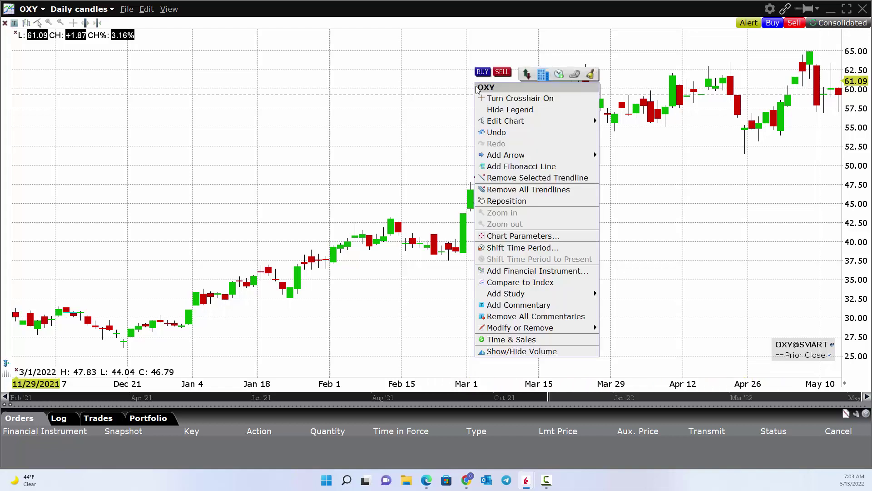
click(506, 166)
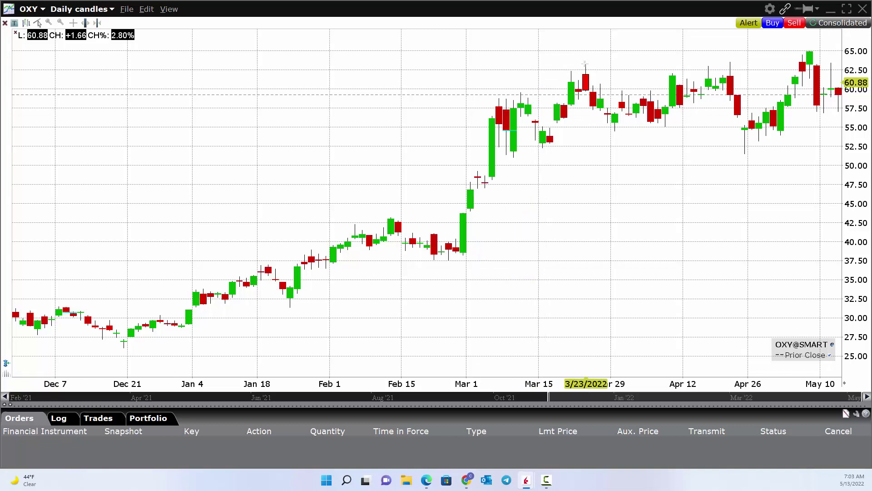
mouse_move(585, 64)
mouse_down()
mouse_move(506, 154)
mouse_move(448, 252)
mouse_move(434, 259)
mouse_up()
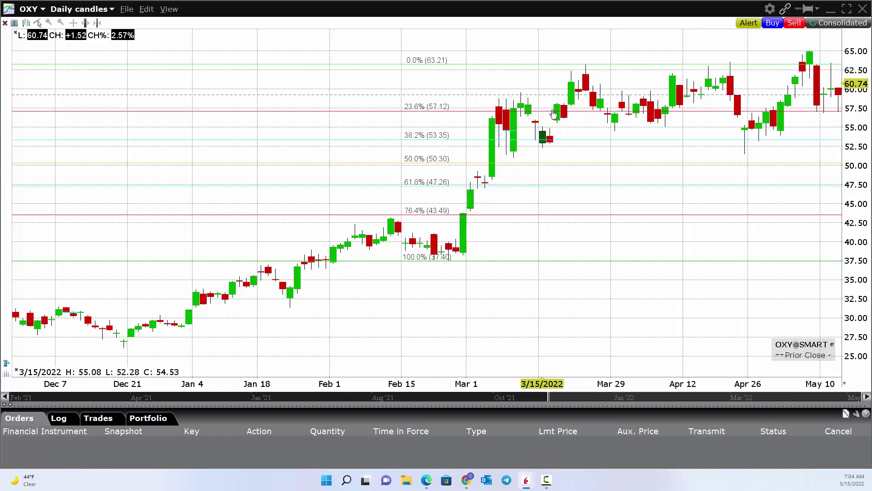
Draw a trendline along the rally from the late-February low to the March high, and mark the late-April low with a cross.
drag(573, 72, 449, 253)
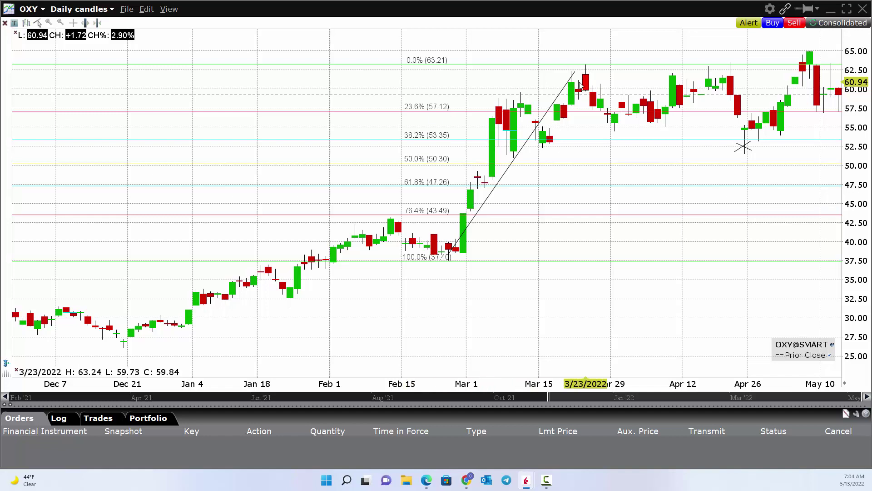
Overlay the S&P 500 Stock Index (SPX) on the OXY chart as an index comparison.
right_click(356, 124)
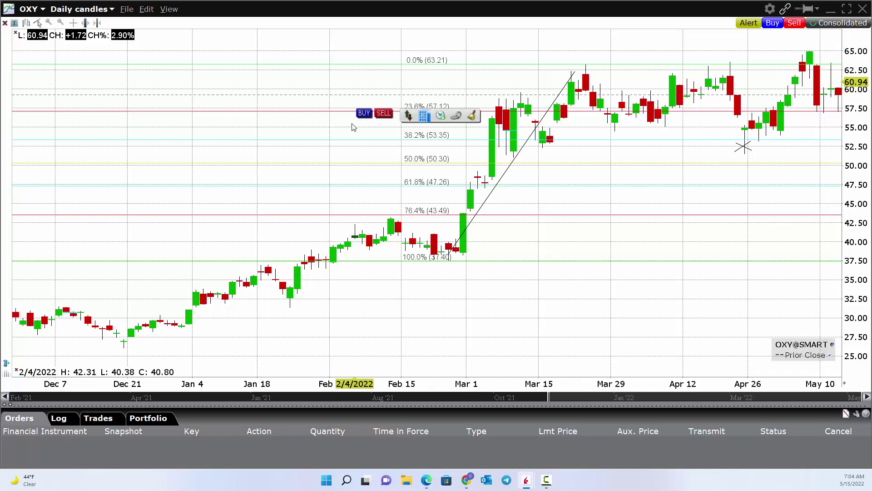
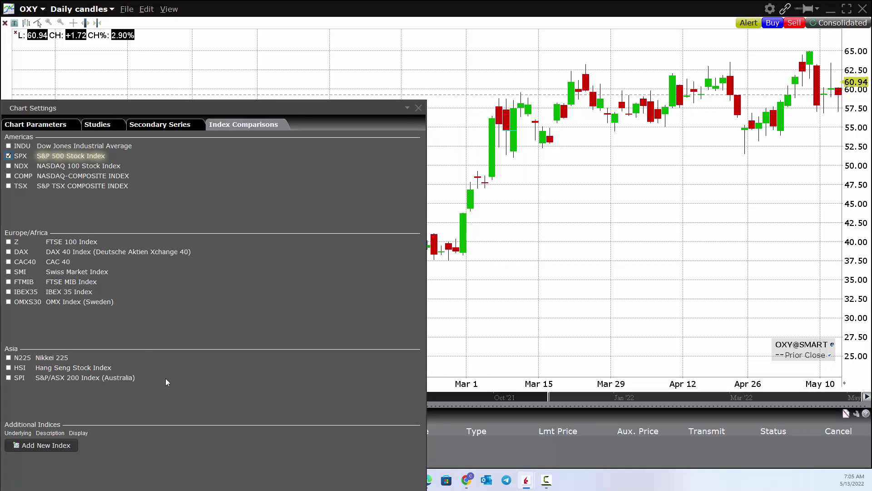
drag(255, 108, 284, 38)
click(240, 443)
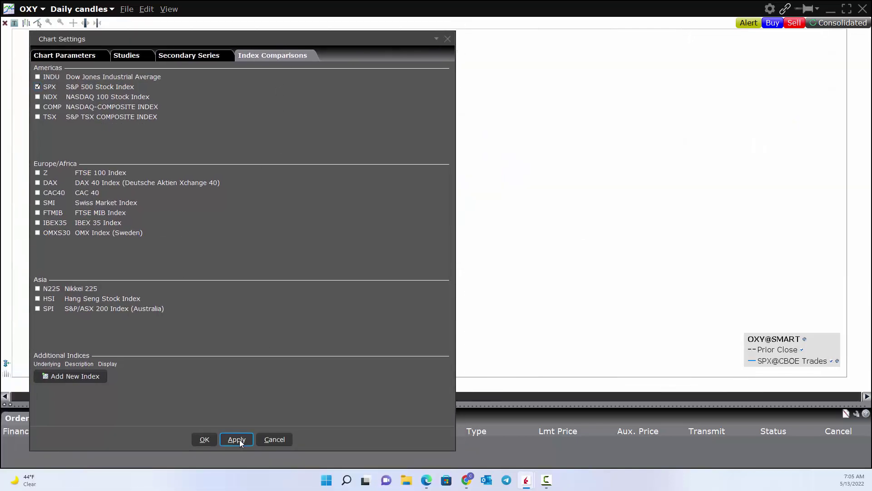
click(205, 441)
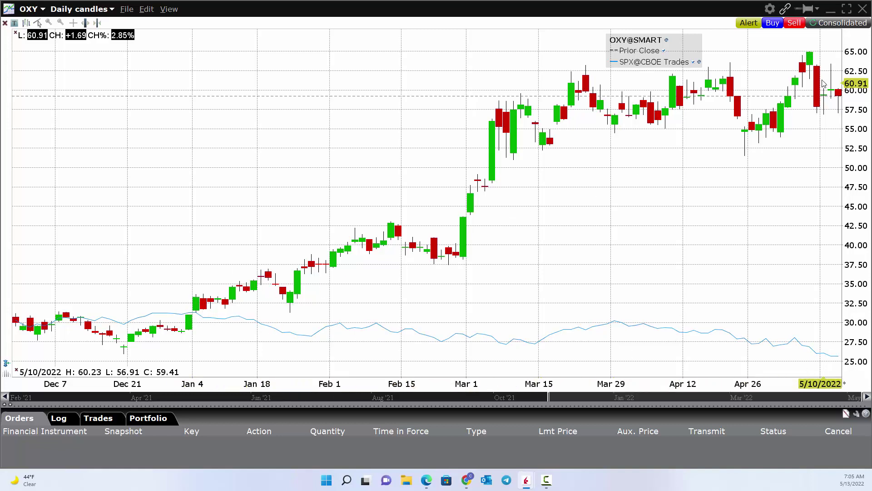
Draw a trendline from early January to mid-May on OXY, and add the text commentary "Support at 52.50" beneath the late-April low.
mouse_move(198, 301)
mouse_down()
mouse_move(676, 150)
mouse_move(836, 84)
mouse_up()
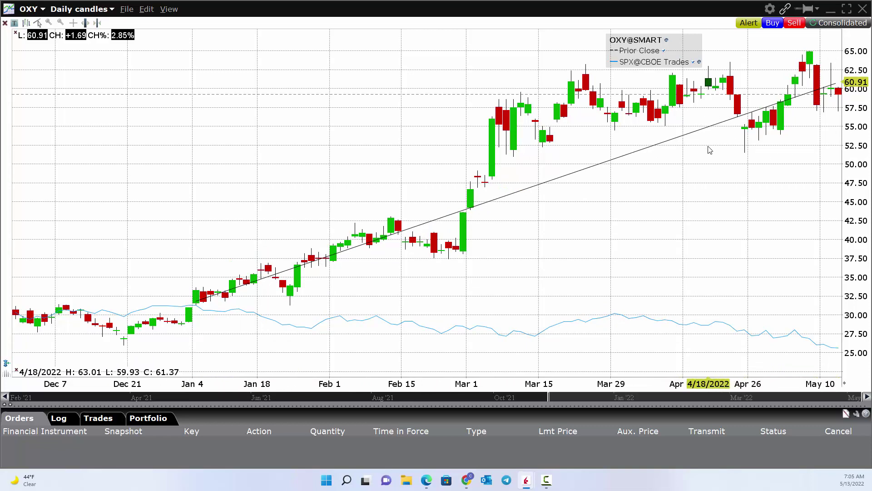
right_click(240, 187)
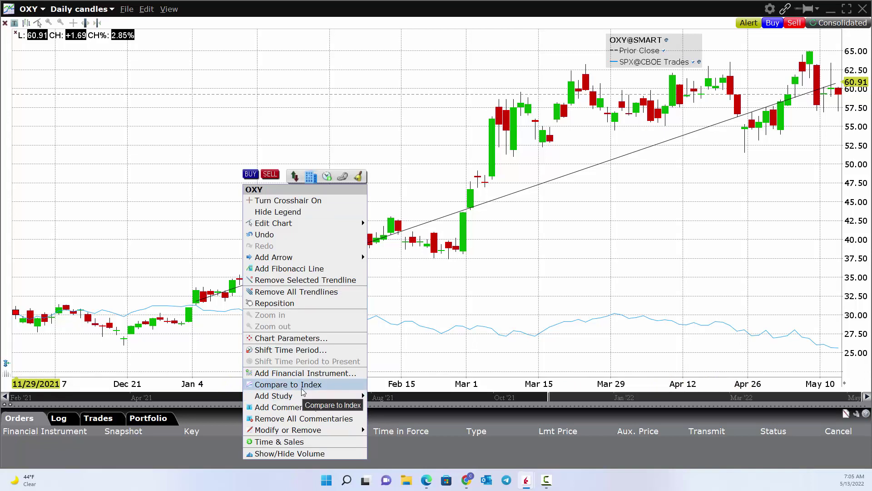
mouse_move(299, 395)
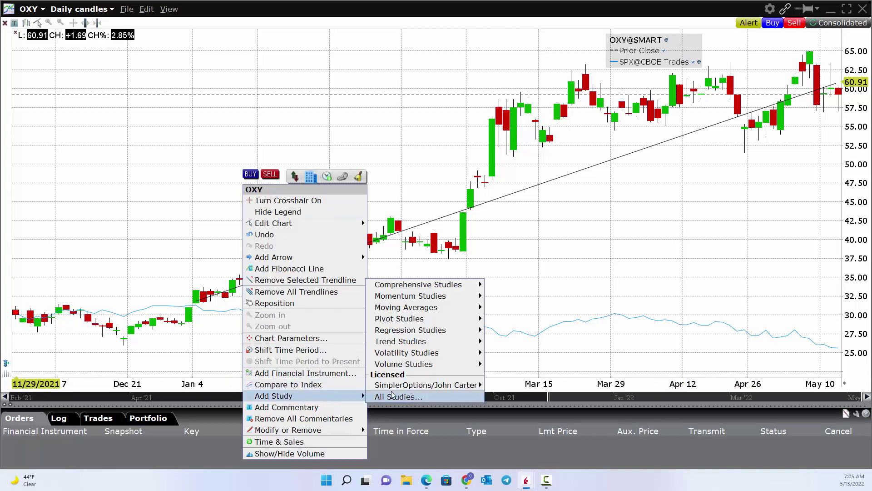
mouse_move(409, 368)
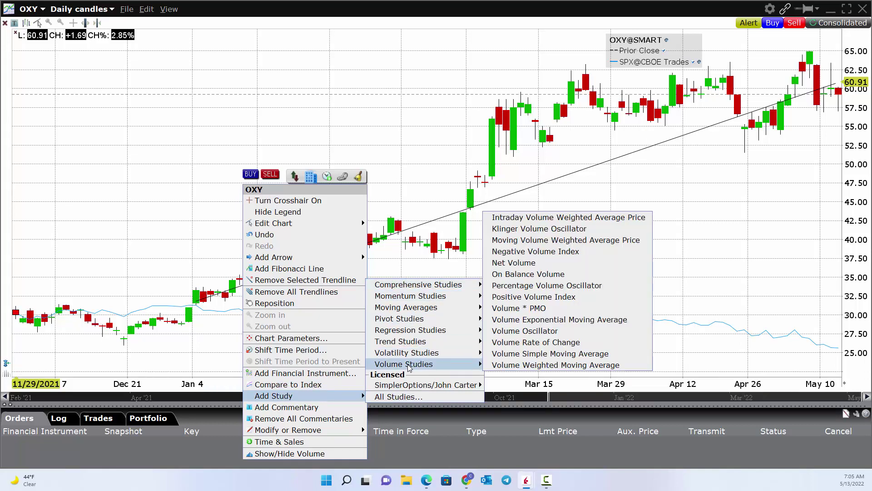
click(287, 408)
click(415, 289)
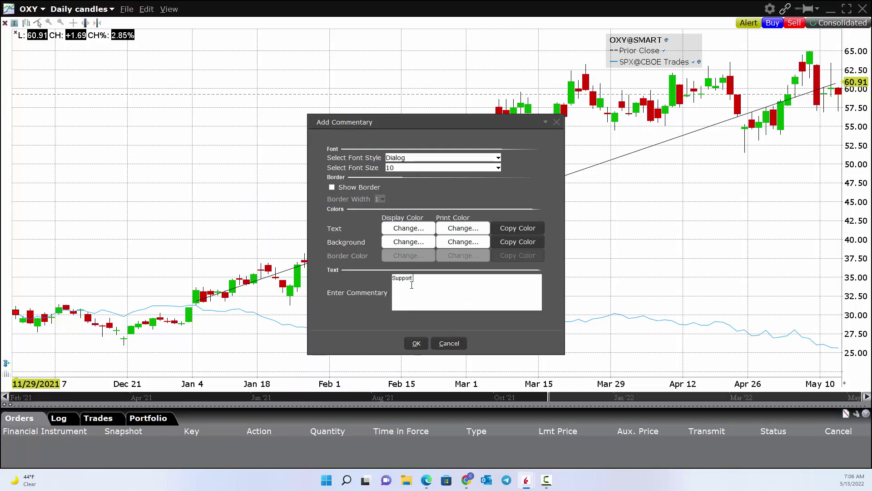
text(Support at 52.50)
click(416, 343)
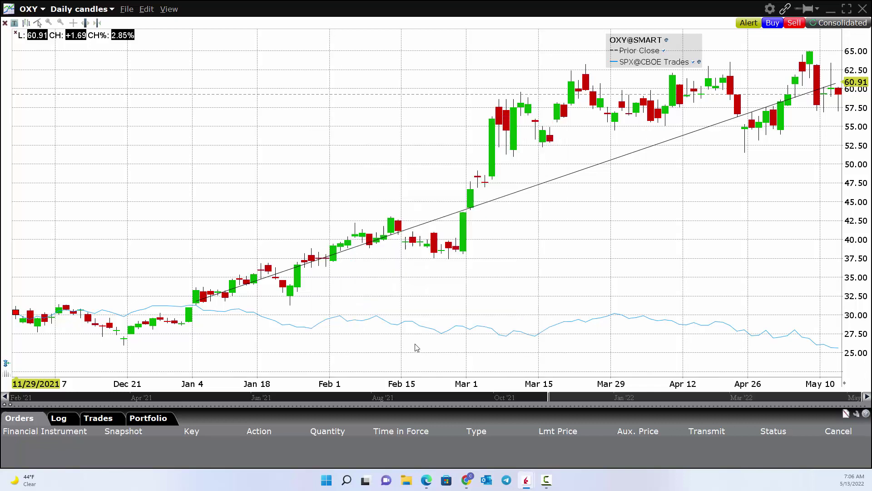
click(724, 156)
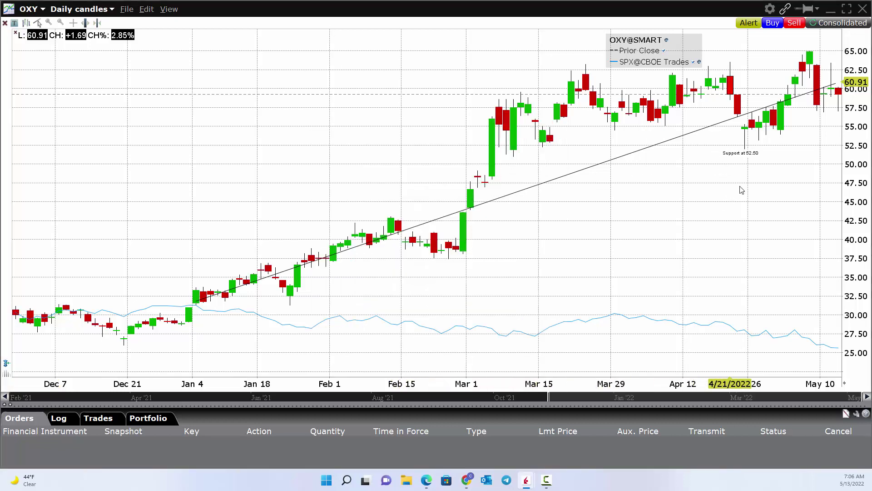
Remove all commentaries and trendlines from the OXY chart and switch the chart to DIS.
right_click(717, 164)
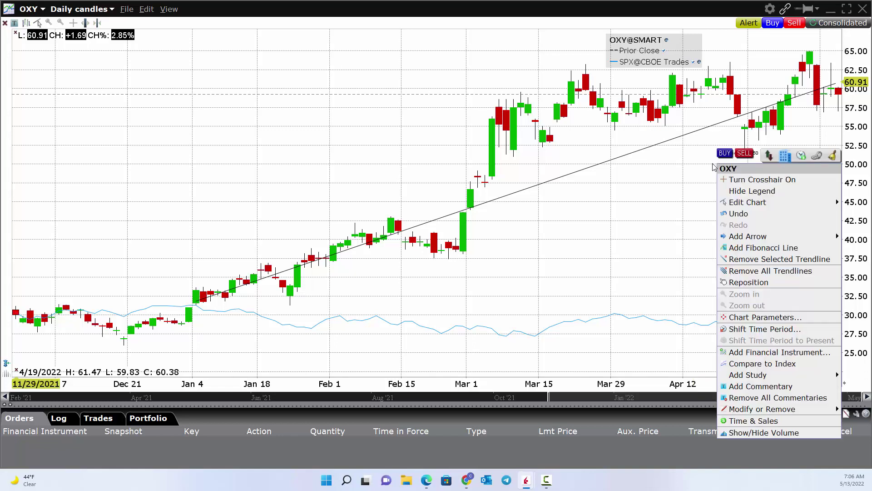
click(733, 399)
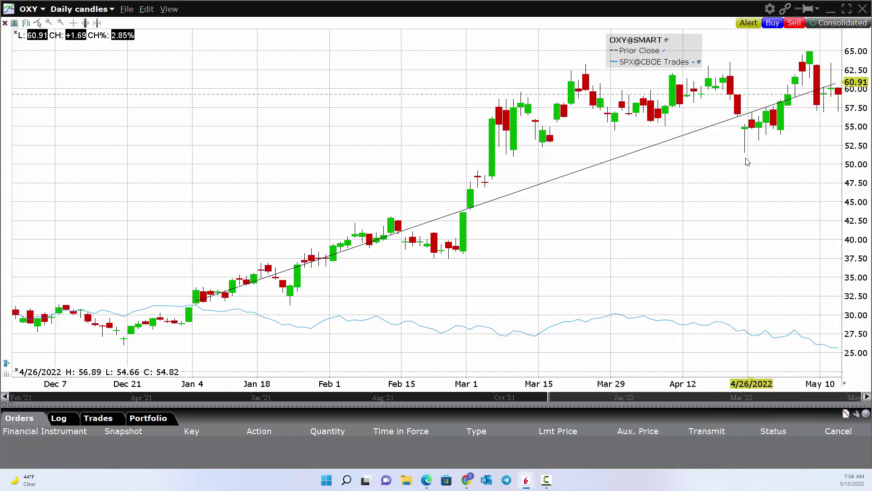
right_click(567, 219)
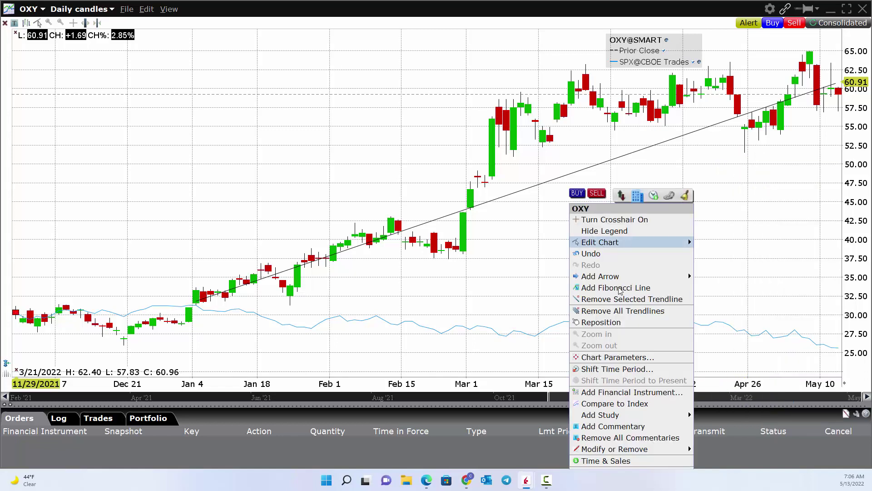
click(622, 311)
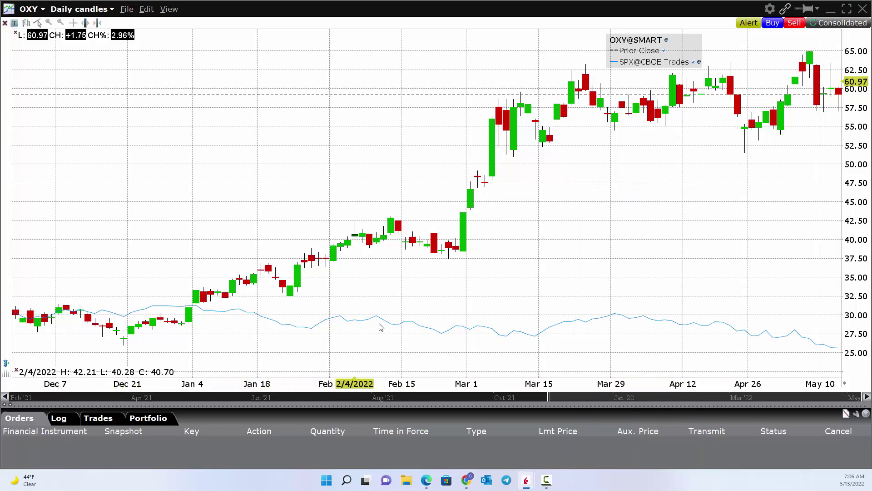
click(30, 9)
click(26, 34)
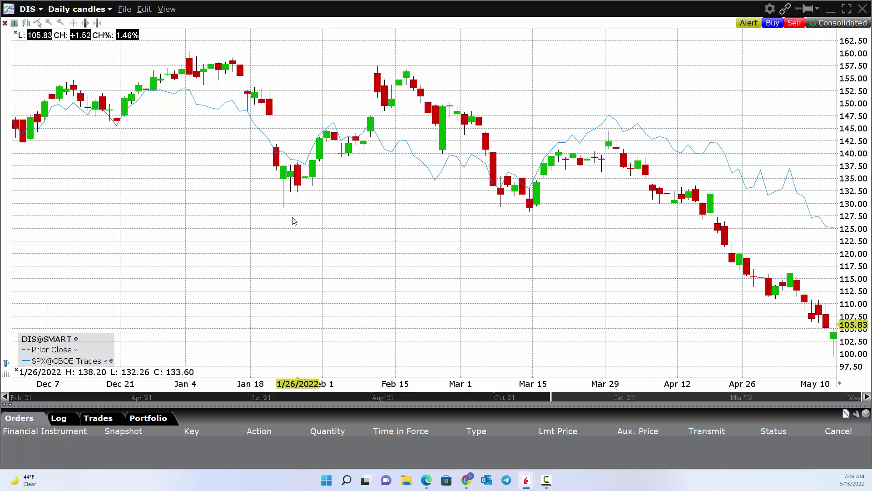
Try to configure a DIS chart alert with the Last method, the >= operator and a price of 107.33.
right_click(264, 241)
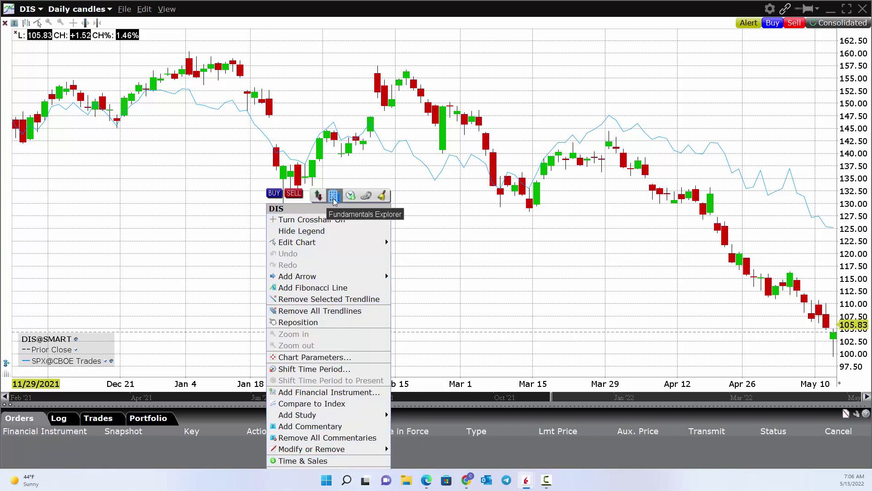
click(381, 195)
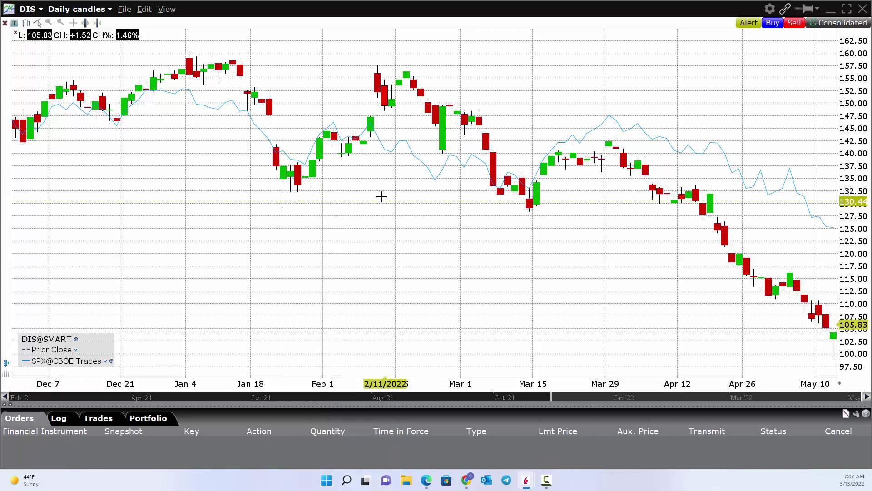
click(378, 214)
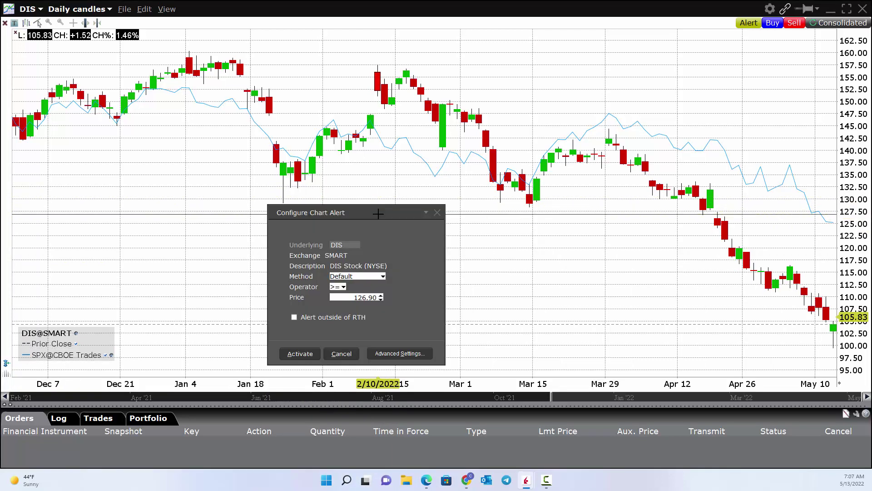
click(349, 279)
click(345, 289)
click(366, 302)
key(BackSpace)
key(BackSpace)
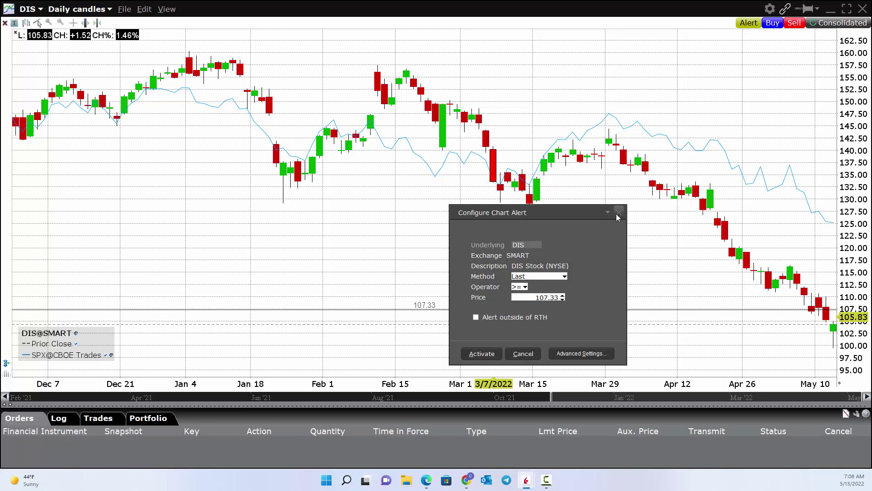
click(523, 354)
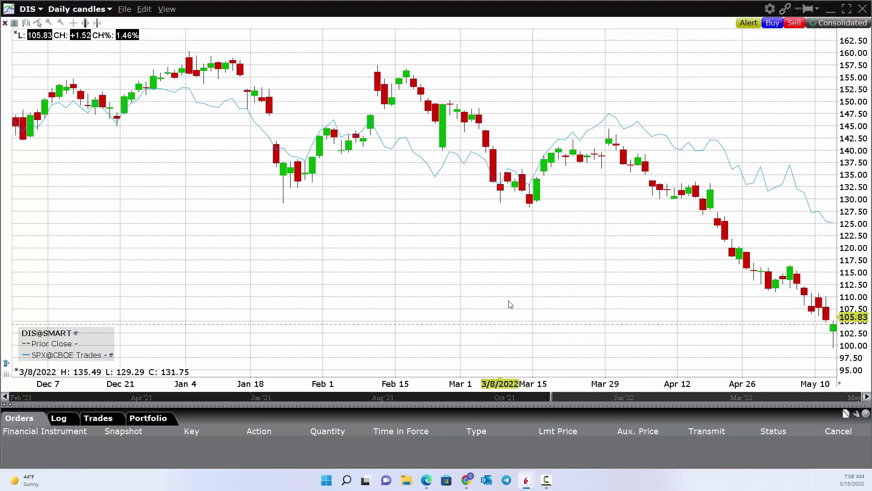
right_click(439, 278)
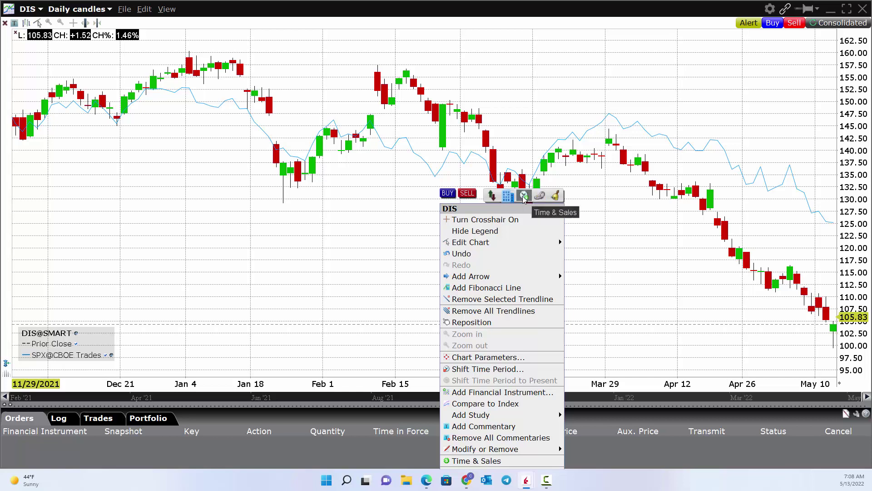
click(372, 207)
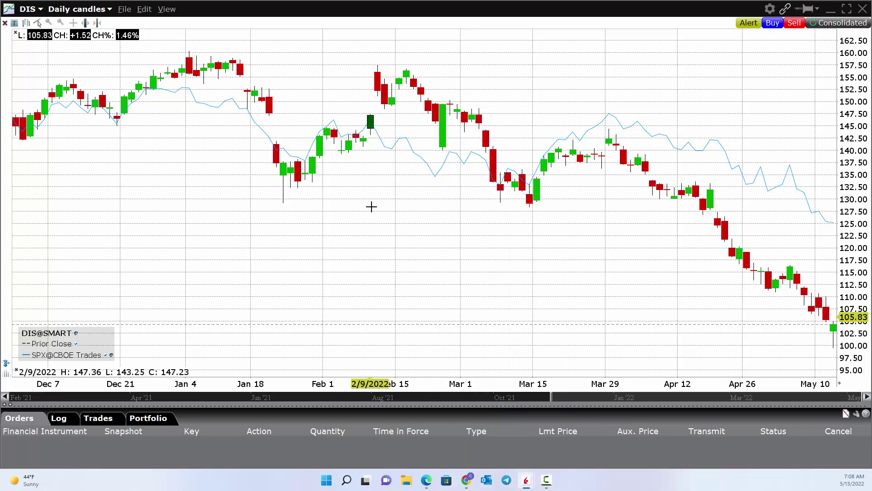
right_click(258, 239)
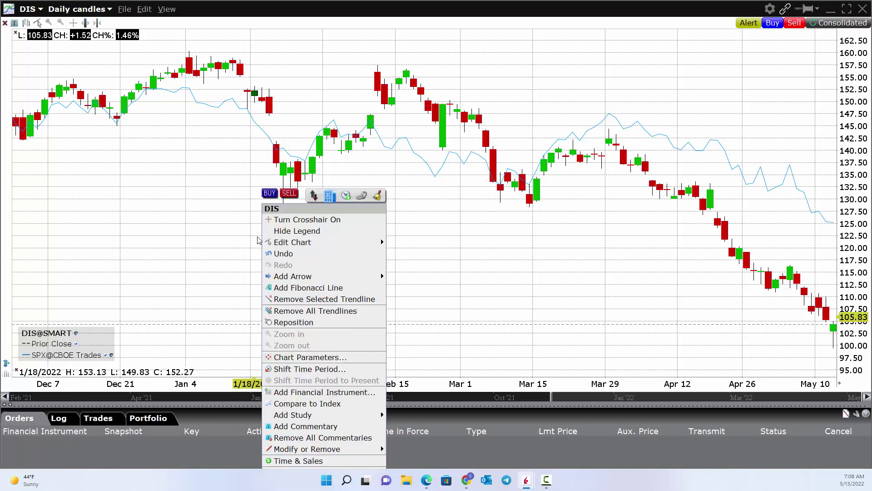
click(300, 369)
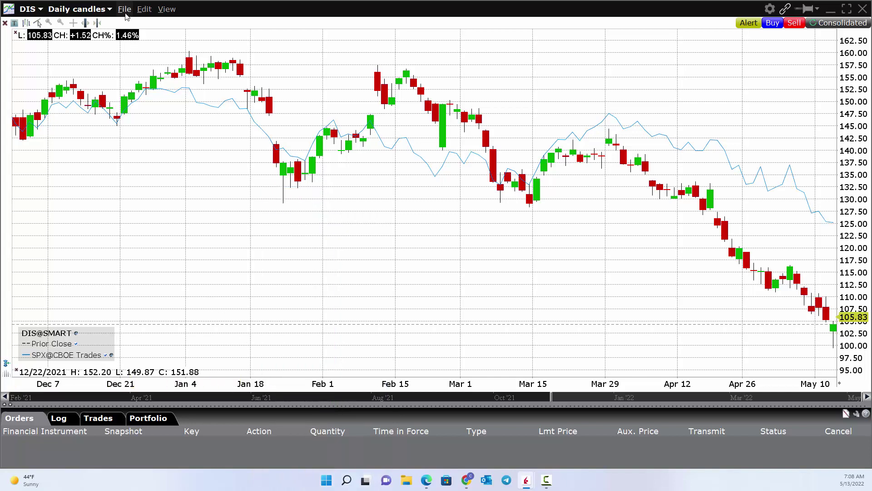
click(149, 10)
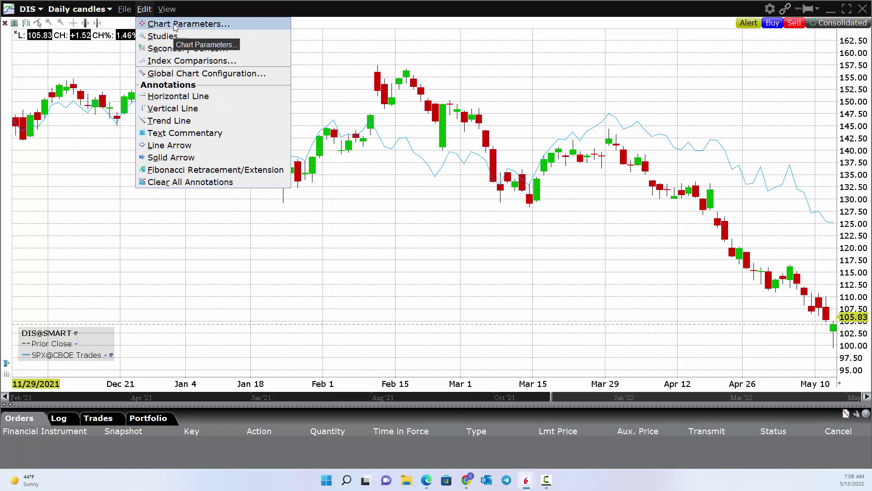
Add a Simple Moving Avg. study with a period of 20 to the DIS chart and apply it.
right_click(232, 206)
click(268, 358)
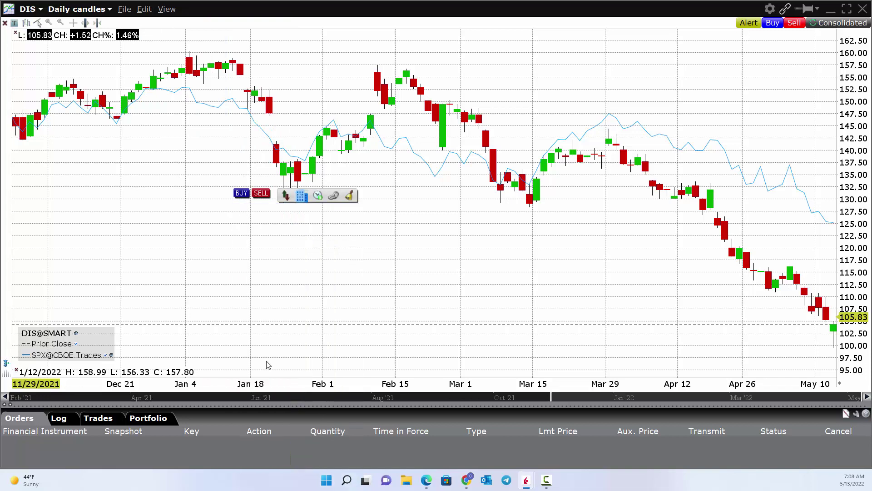
drag(188, 108, 289, 39)
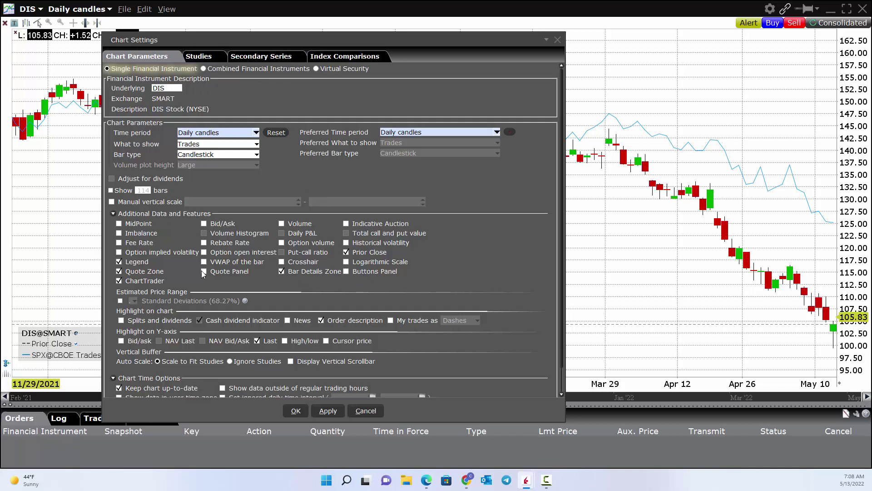
click(203, 57)
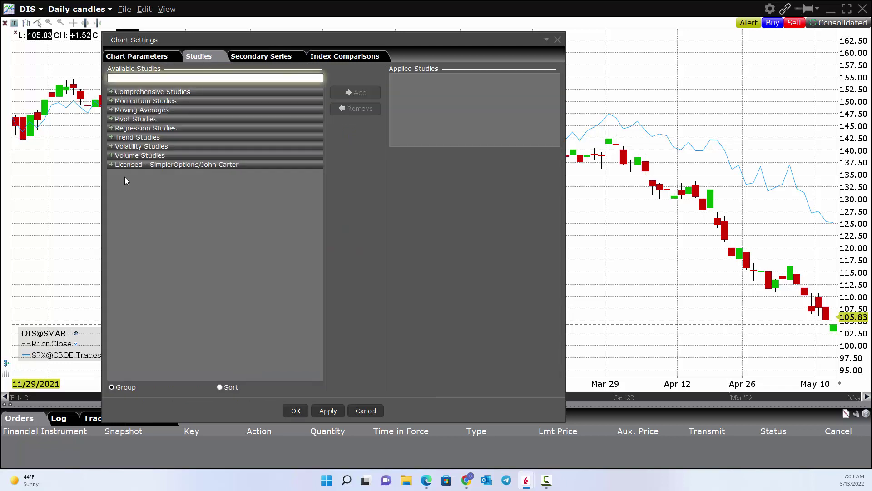
click(112, 110)
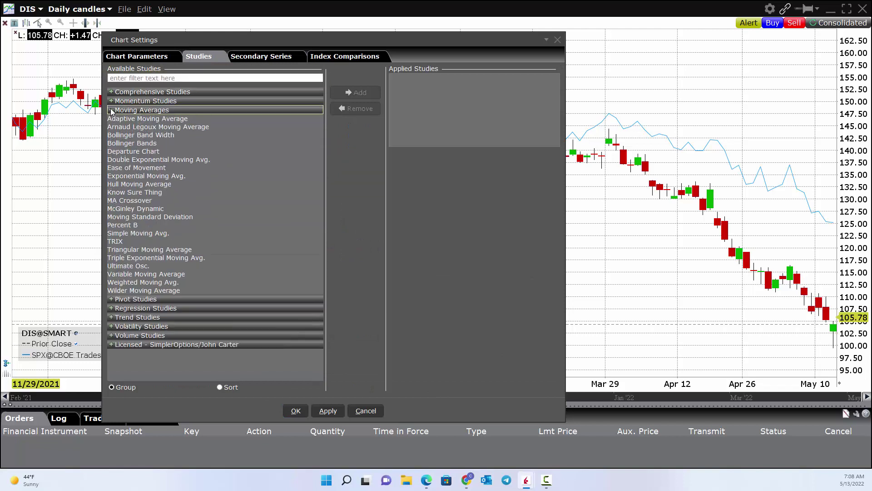
click(135, 234)
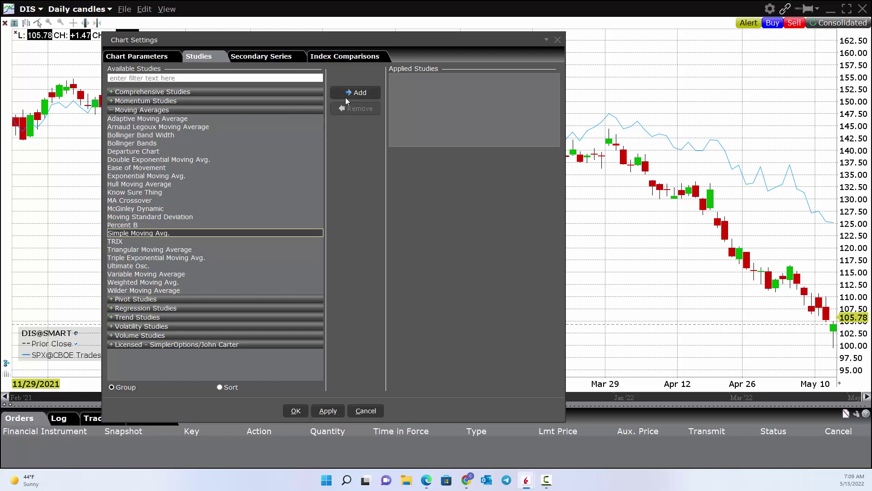
click(353, 93)
click(478, 203)
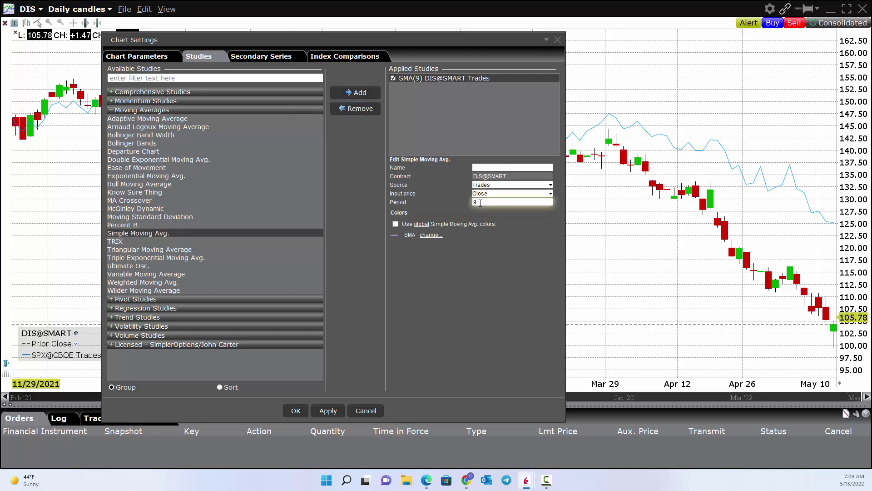
text(20)
click(328, 410)
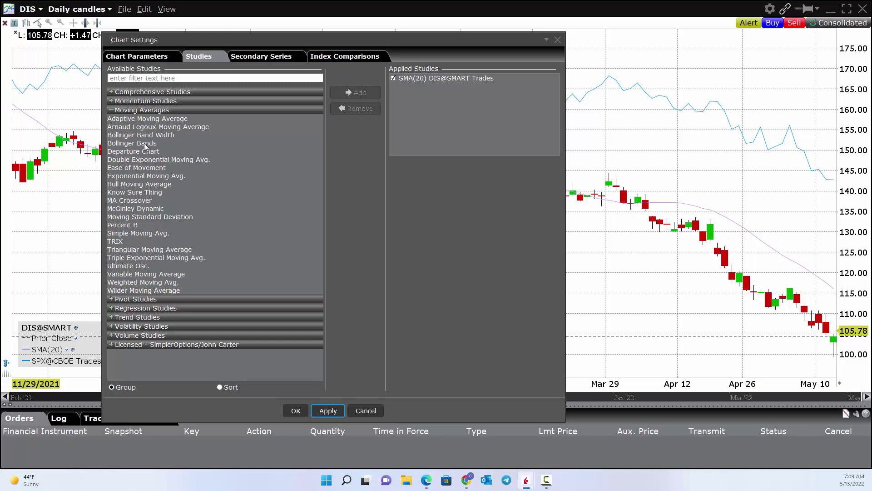
Add a Bollinger Bands study with period 20 and 2.0 standard deviations, and set its upper band colour to dark red.
click(145, 145)
click(359, 94)
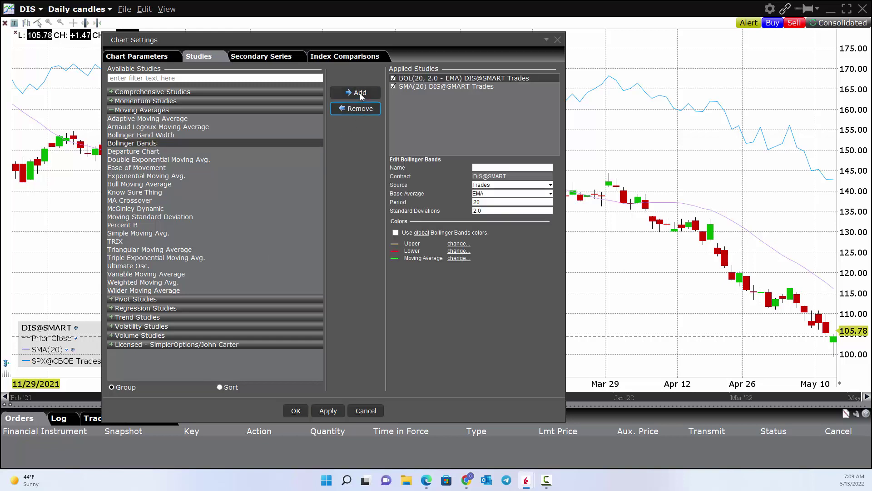
click(458, 245)
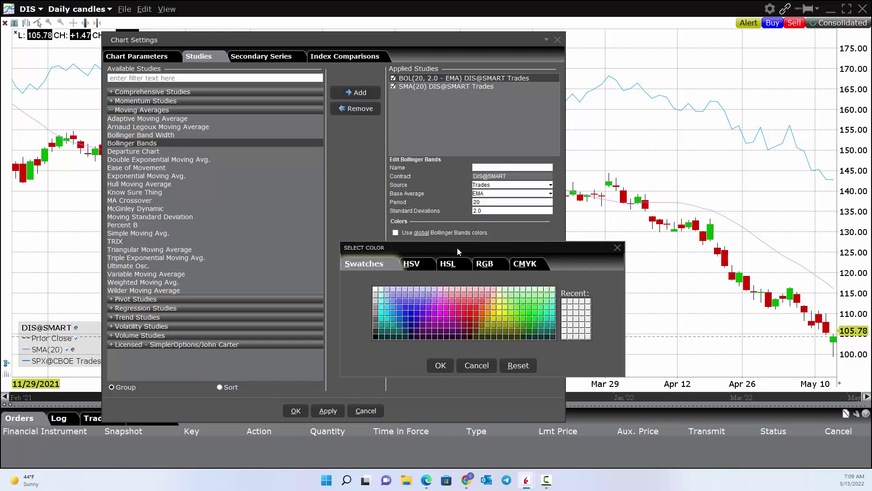
click(470, 321)
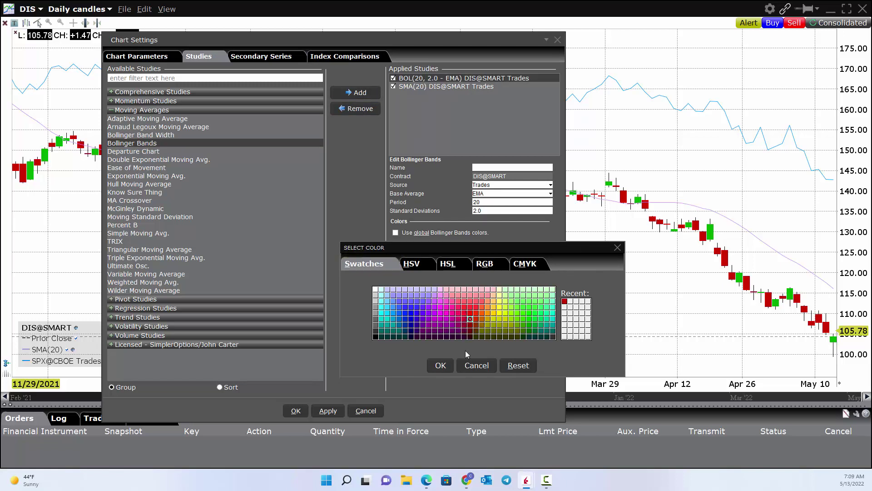
click(449, 366)
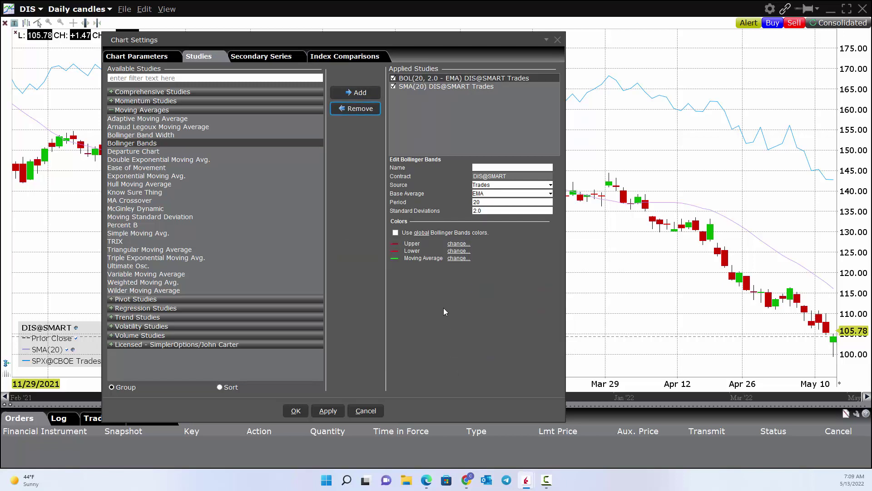
Accept the colour of the Bollinger Bands moving average and apply the study to the DIS chart.
click(458, 258)
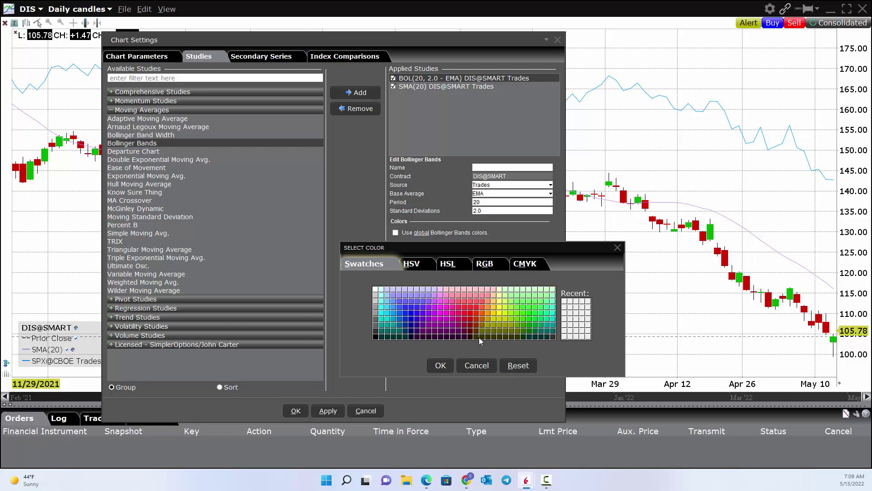
click(448, 367)
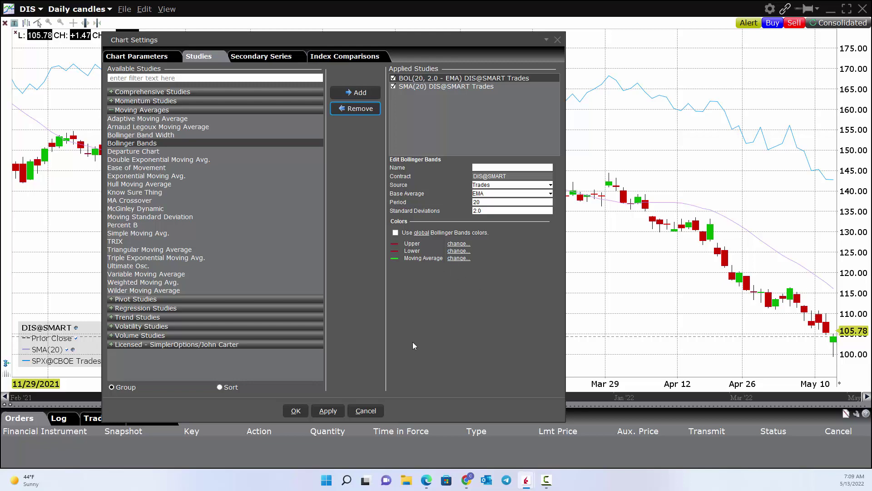
click(336, 411)
click(296, 410)
Add the Average True Range volatility study to the applied studies of the DIS chart.
click(144, 9)
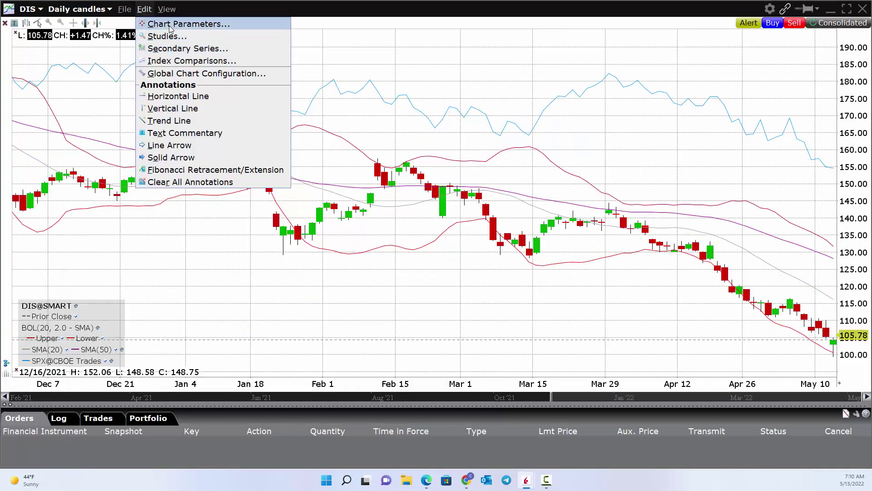
click(163, 26)
click(117, 125)
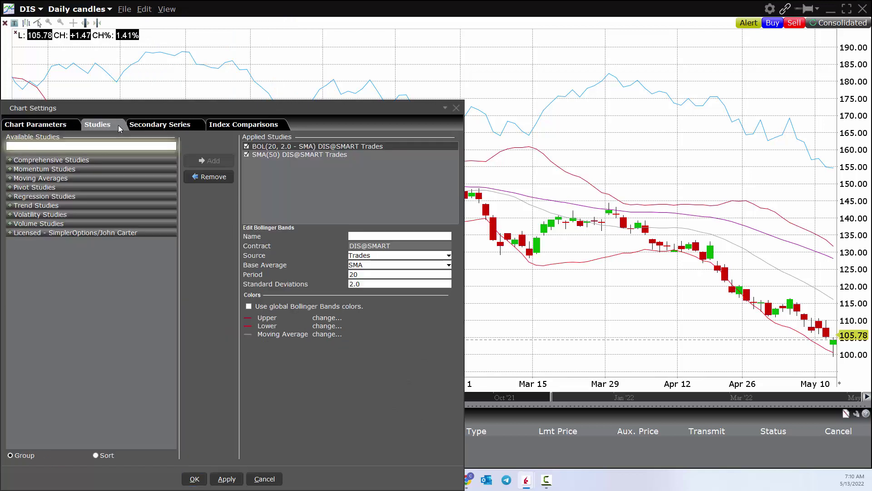
click(10, 215)
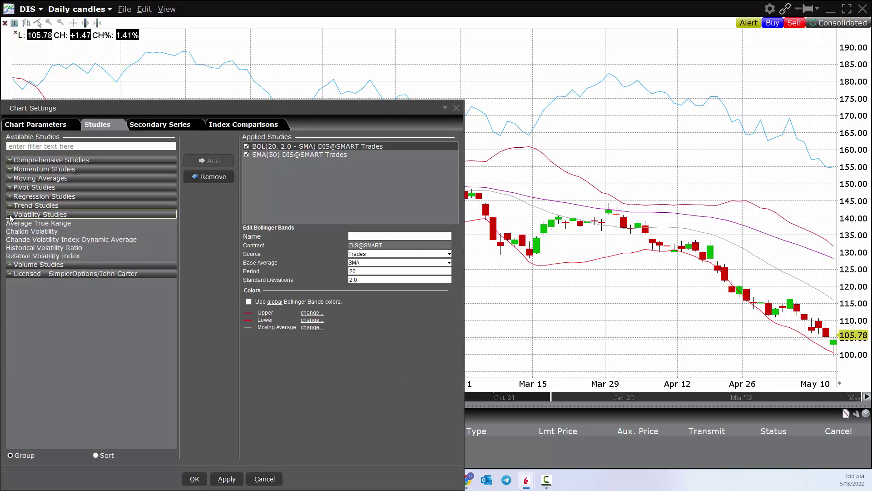
click(18, 224)
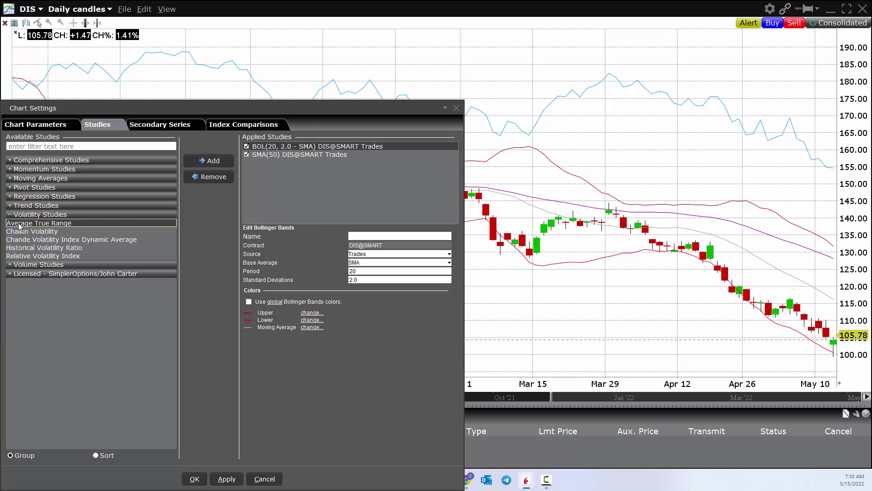
click(228, 479)
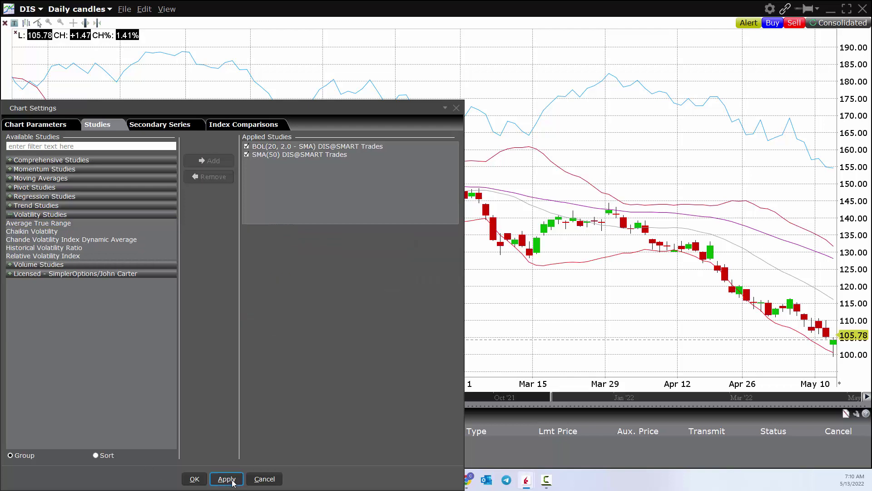
click(52, 224)
click(258, 163)
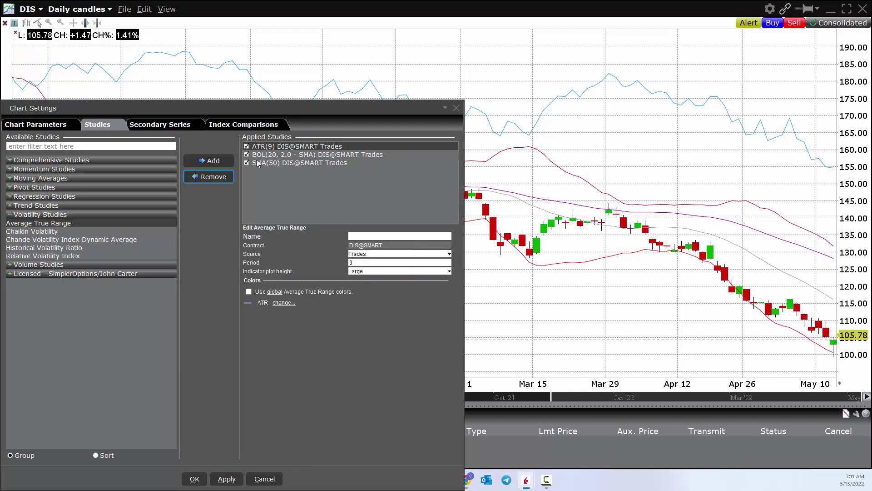
Set the Average True Range period to 14 and apply the study to the DIS chart.
click(351, 263)
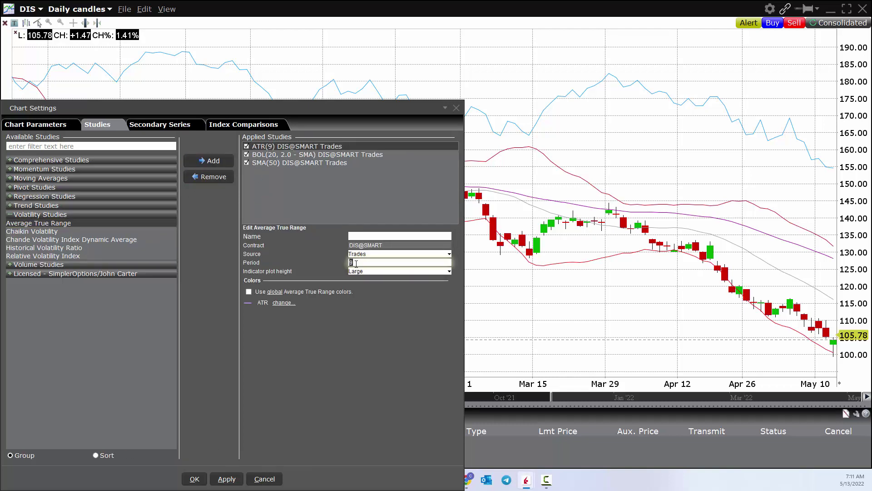
drag(358, 263, 344, 265)
text(14)
click(230, 479)
click(195, 479)
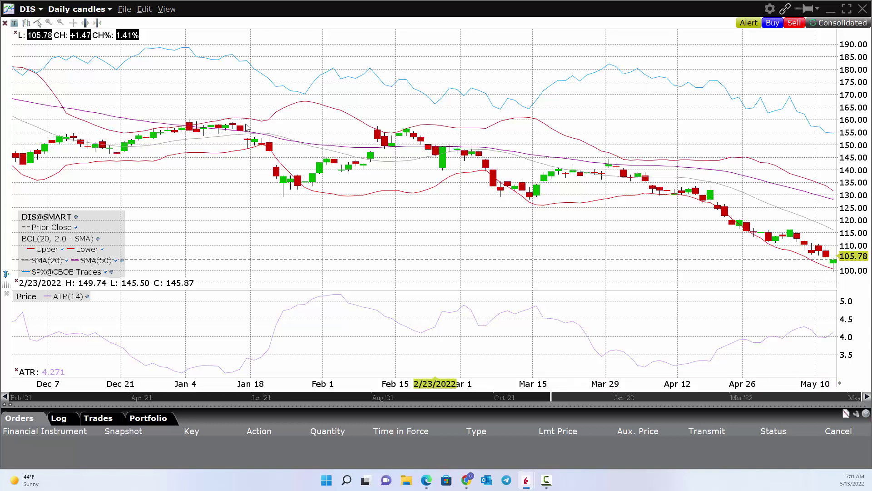
Switch the chart to OXY and check the ATR value at the 5/12/2022 candle.
click(39, 13)
click(37, 21)
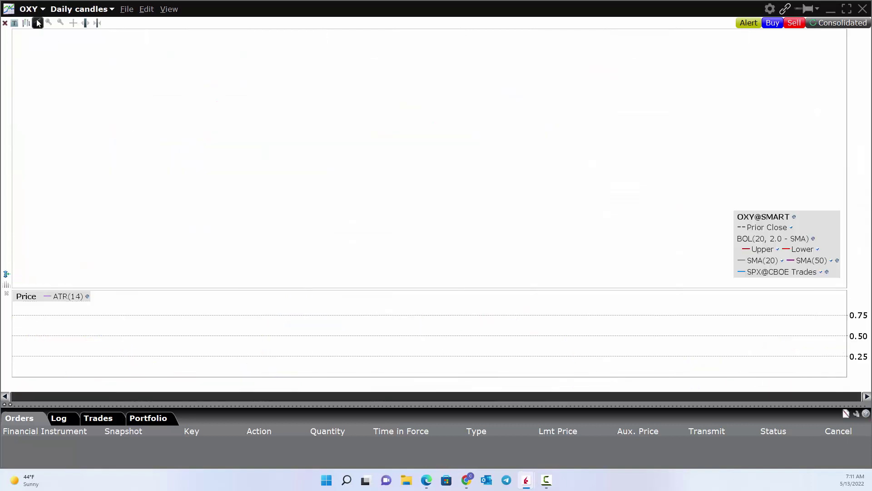
mouse_move(838, 313)
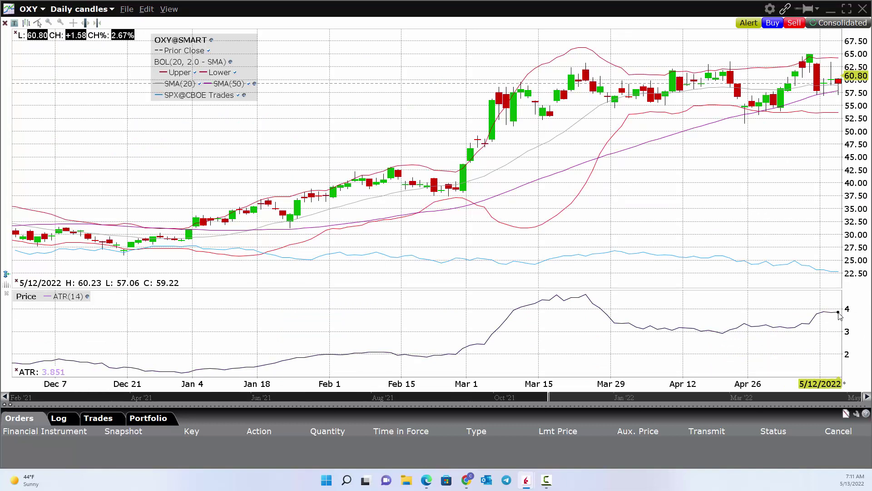
Switch the chart to SLV.
click(37, 10)
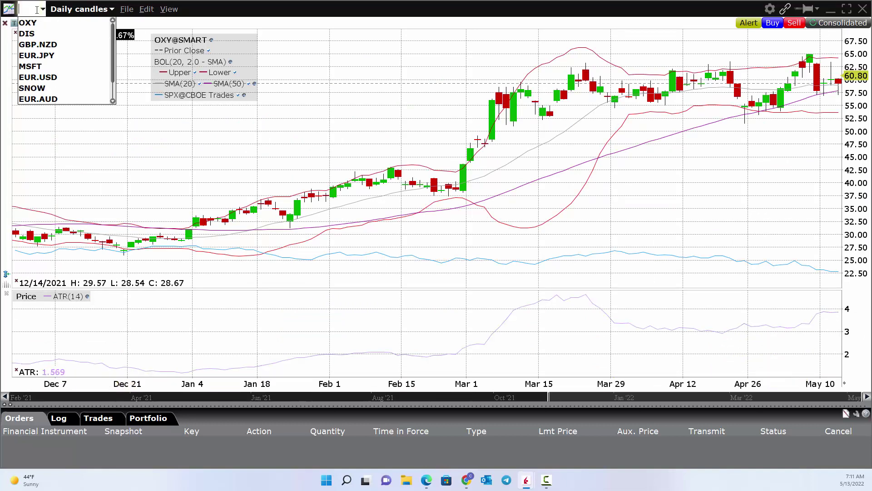
text(SLV)
key(Return)
key(Return)
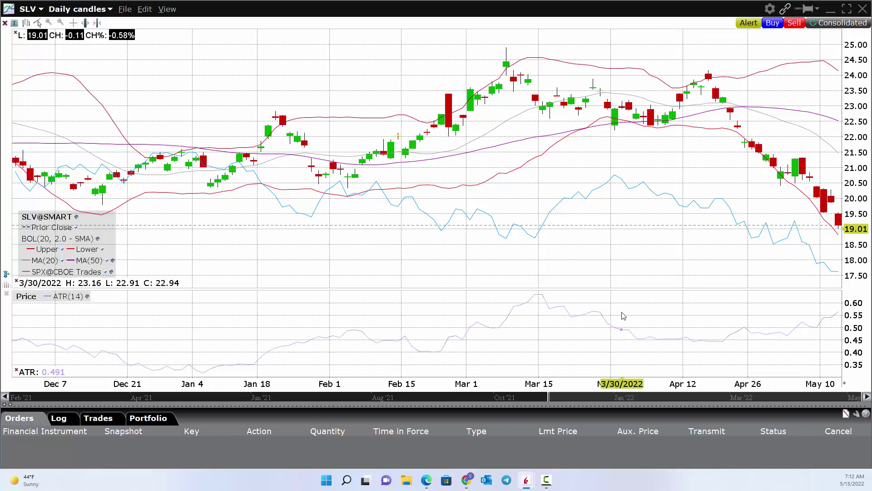
Examine the available trend and regression studies, the secondary series options and the chart parameters in the SLV chart settings.
click(146, 11)
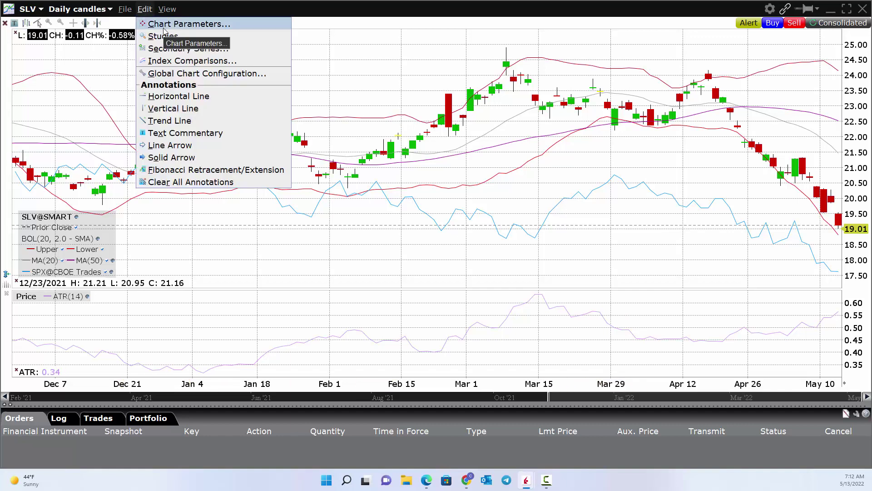
click(165, 27)
drag(176, 105, 261, 55)
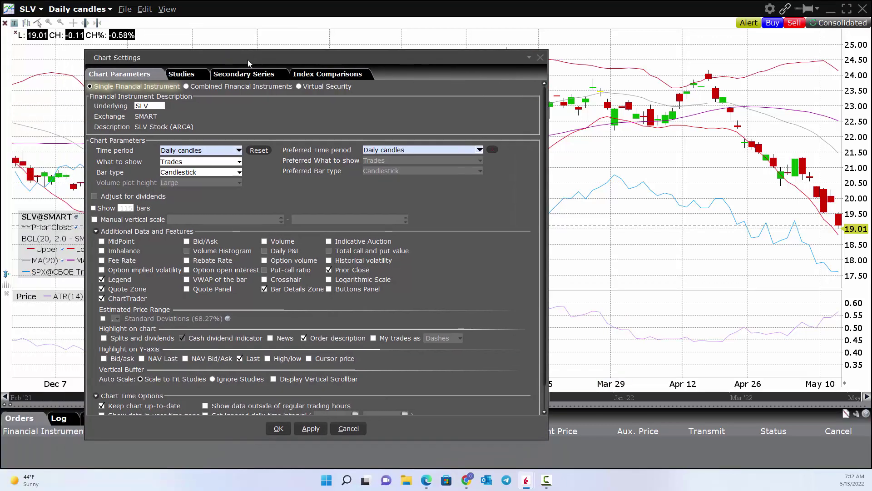
click(184, 74)
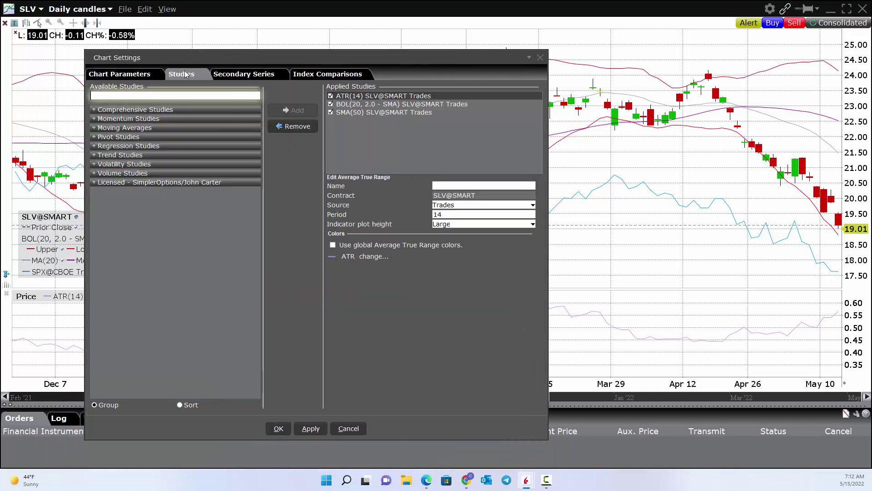
click(95, 163)
click(95, 156)
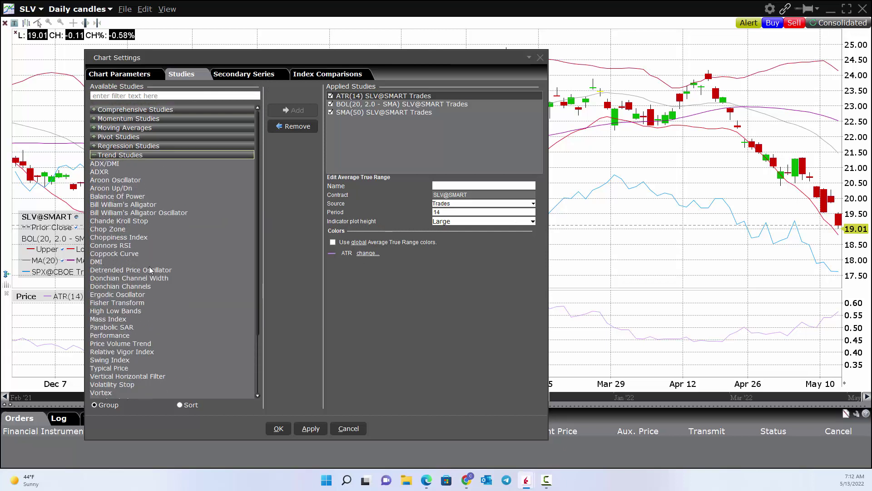
scroll(150, 270, down, 3)
scroll(151, 270, up, 3)
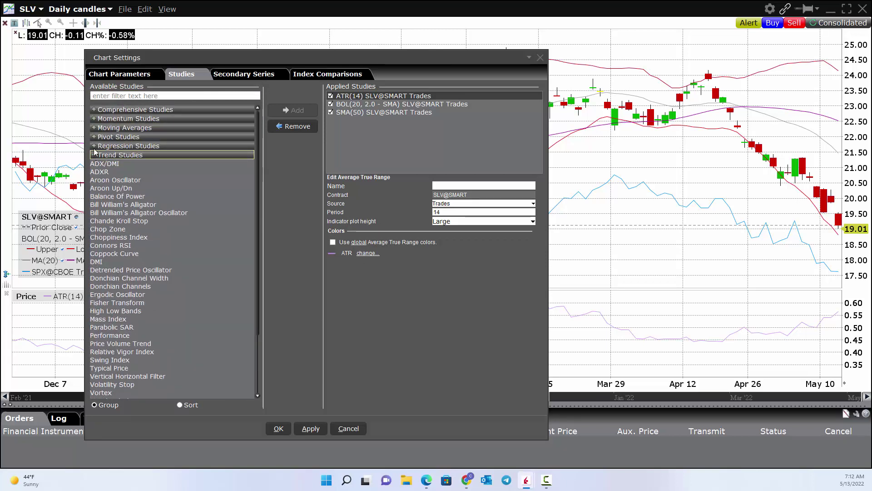
click(128, 146)
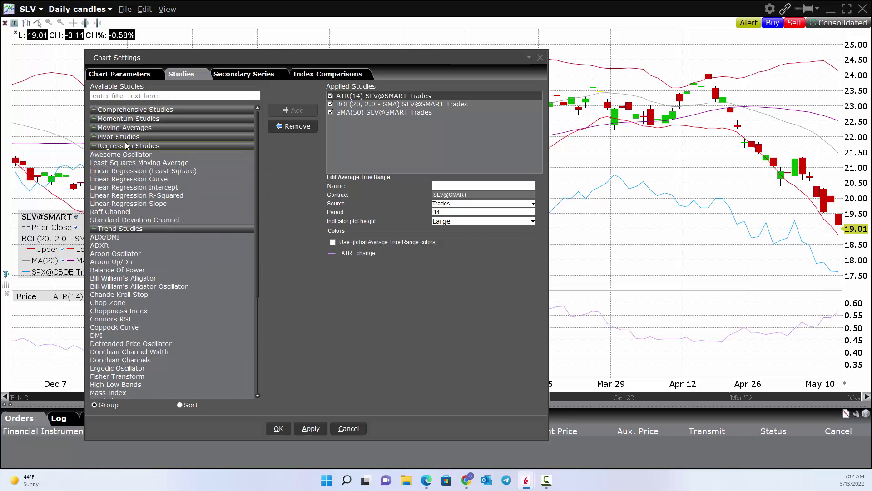
click(244, 75)
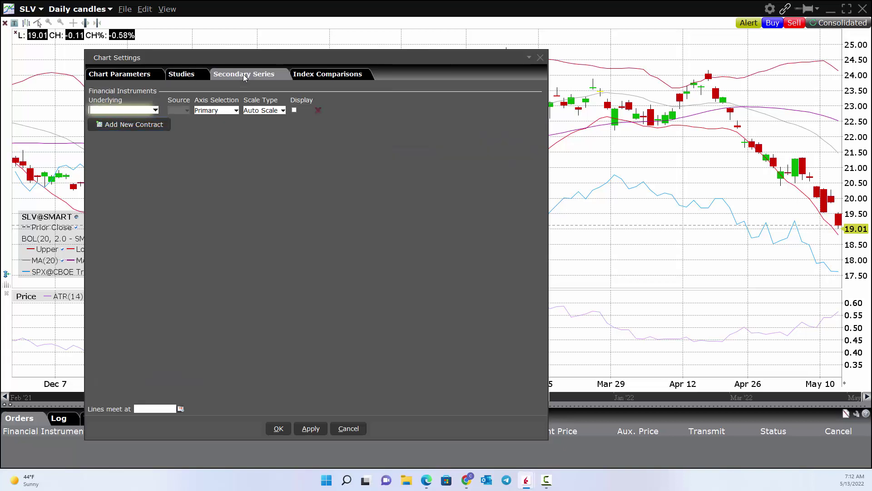
click(154, 77)
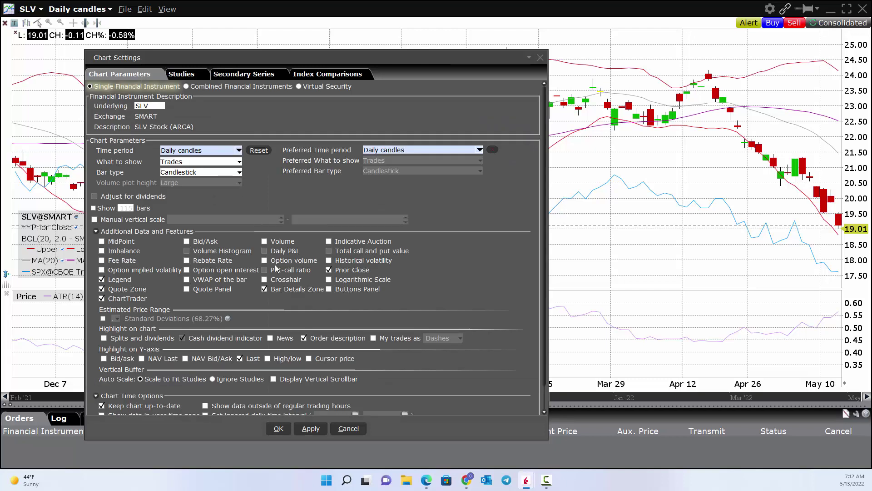
click(540, 57)
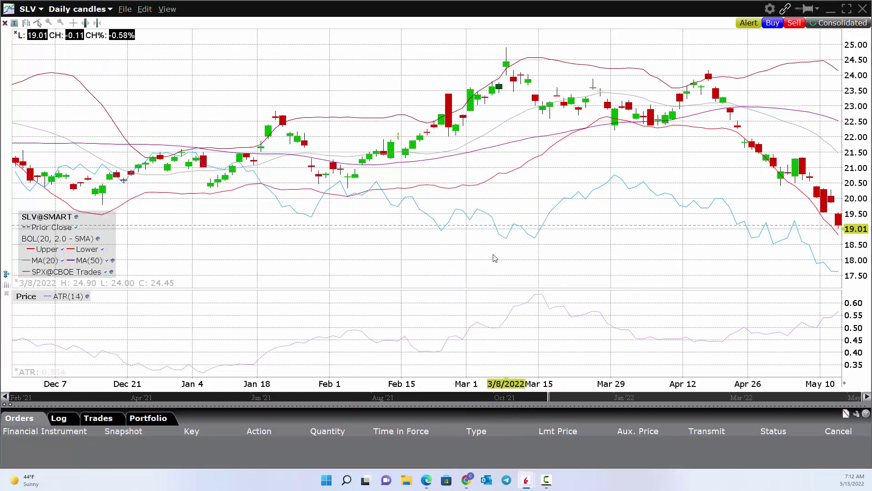